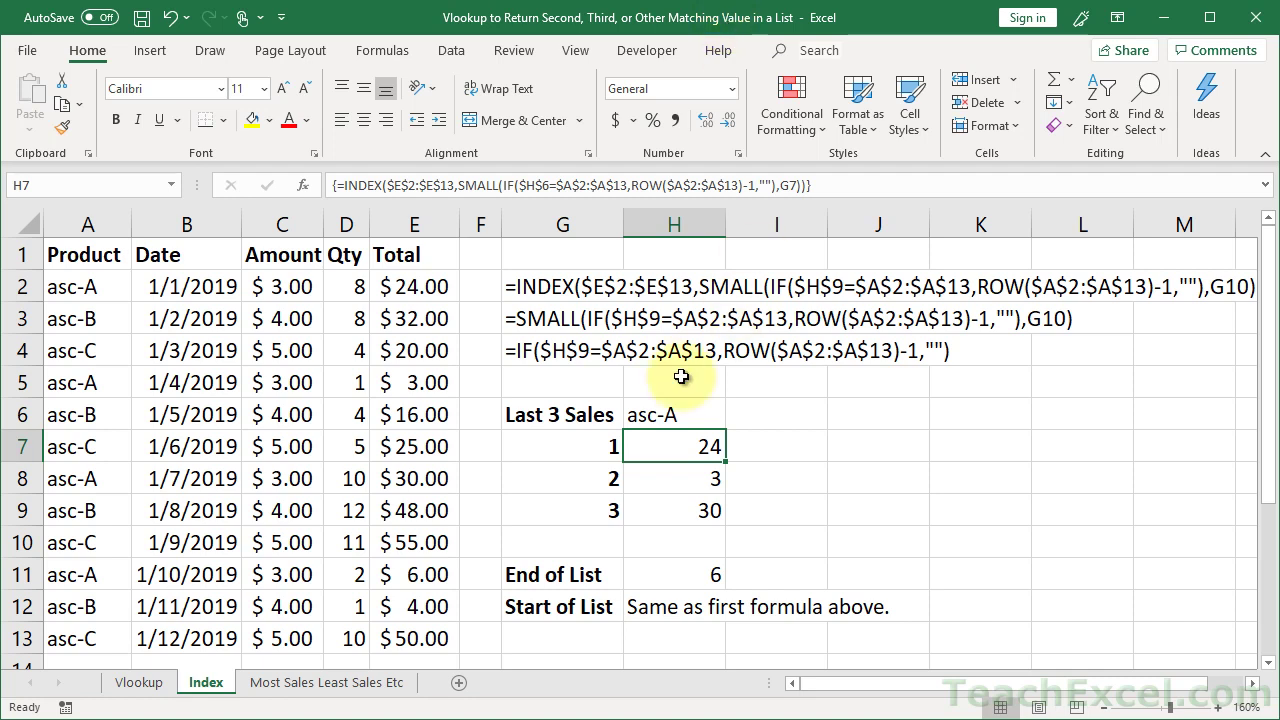
Inspect the array formula in H7, recommit it as an array formula, and view it briefly in the Evaluate Formula tool.
double_click(649, 447)
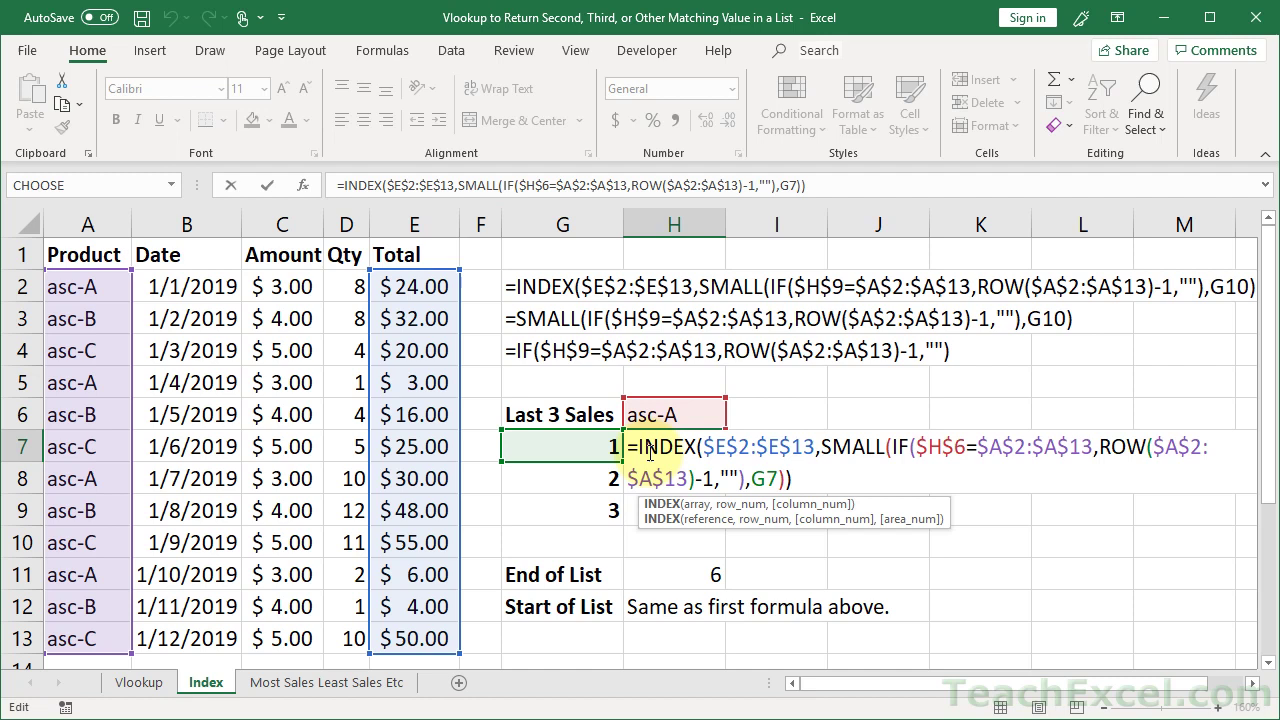
key("ctrl+shift+Return")
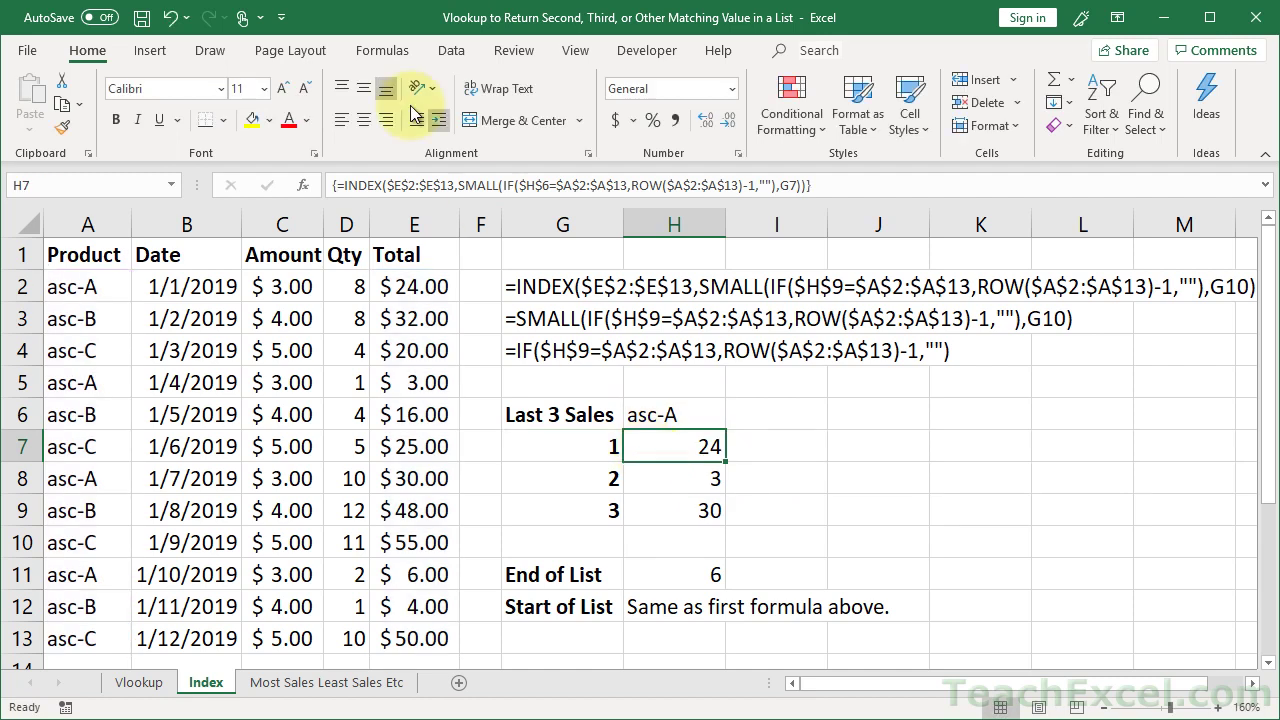
left_click(382, 50)
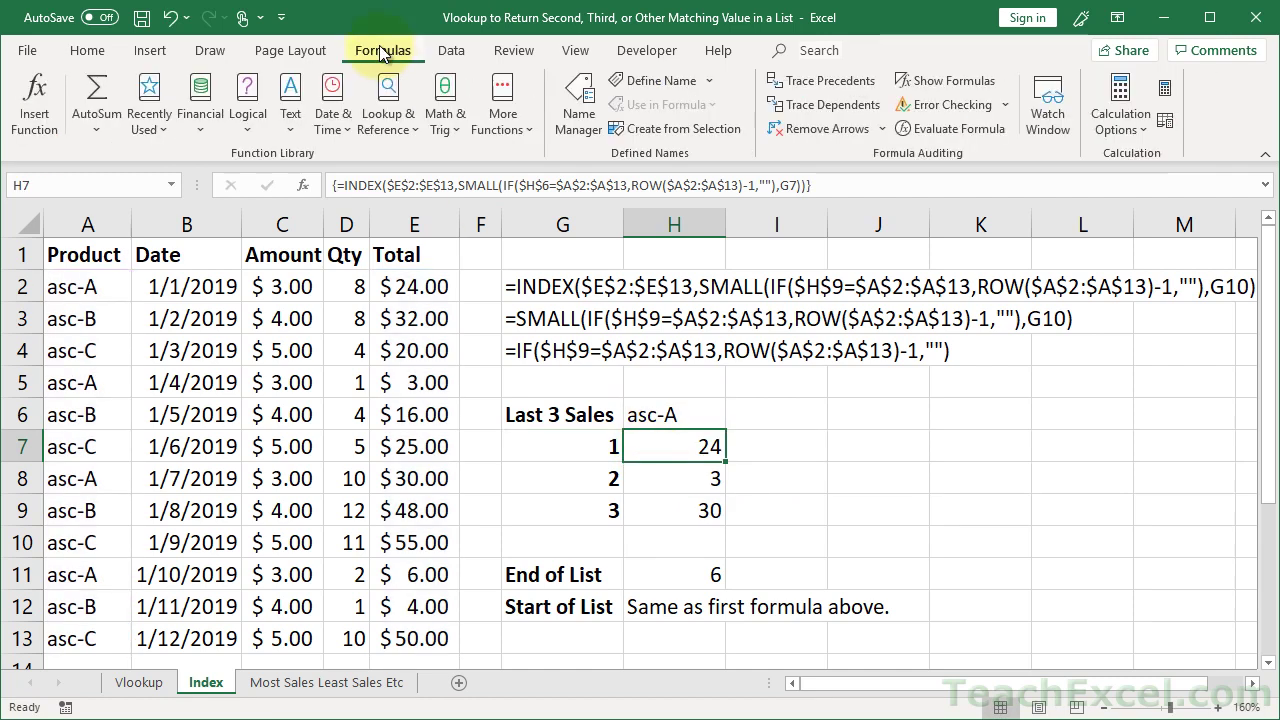
left_click(936, 128)
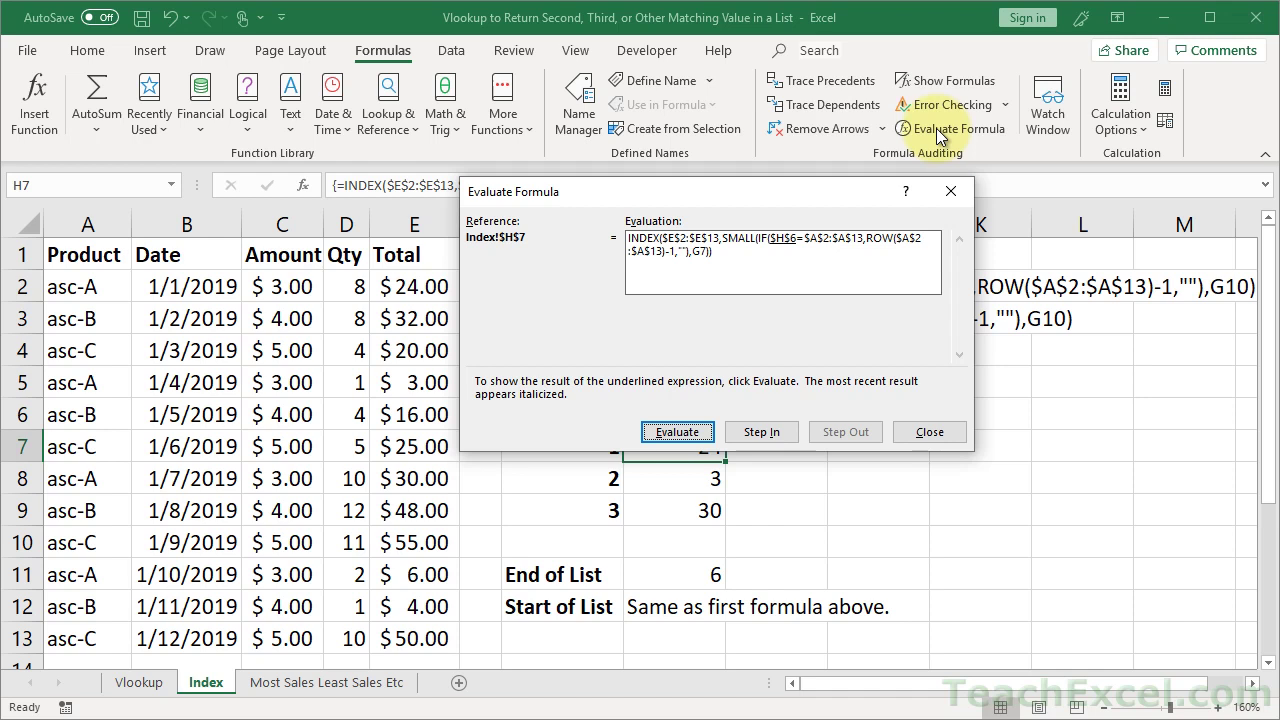
key("Escape")
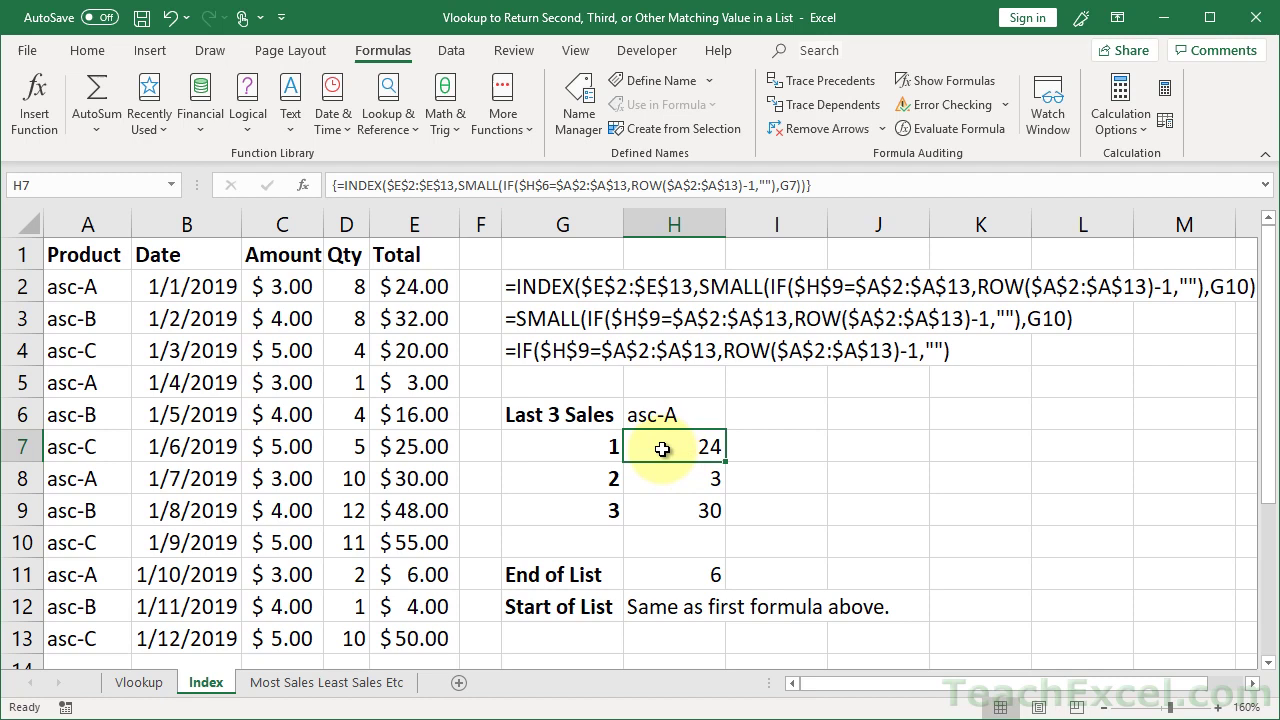
Evaluate the $E$2:$E$13 argument of H7's INDEX formula in place, compare it with the original reference, and cancel the edit.
left_click(1218, 709)
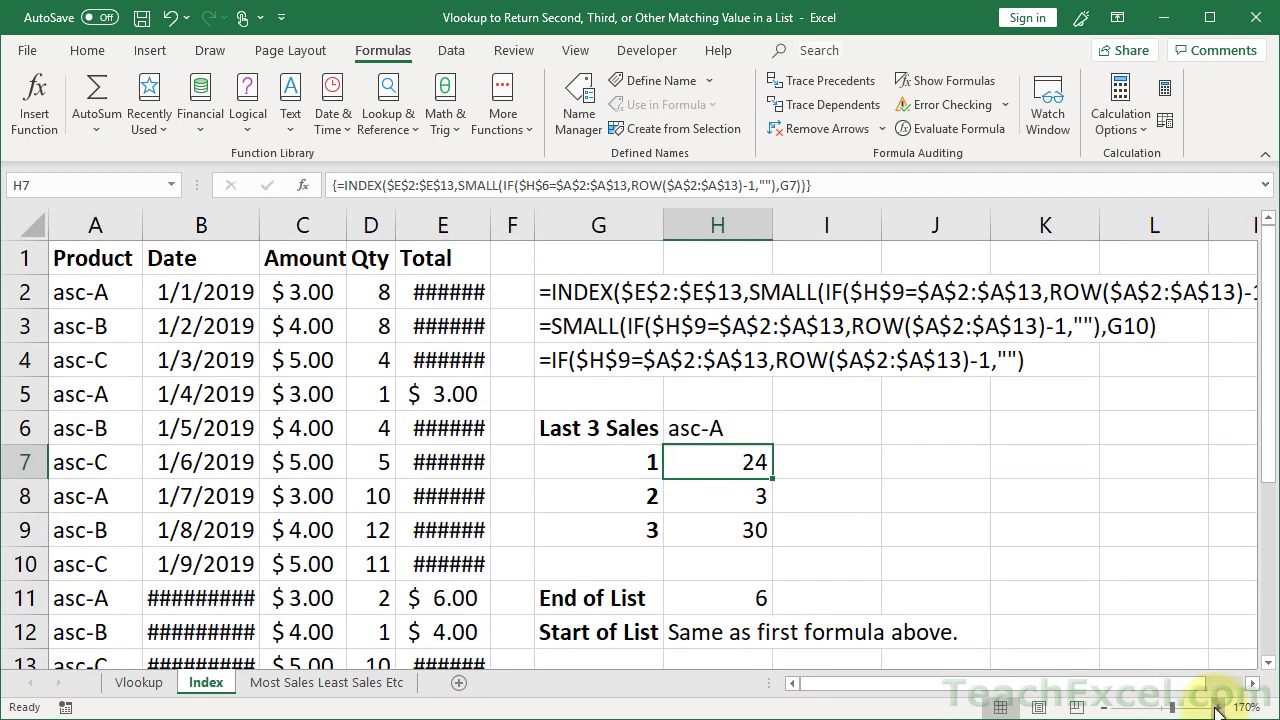
scroll(677, 494, "right", 3)
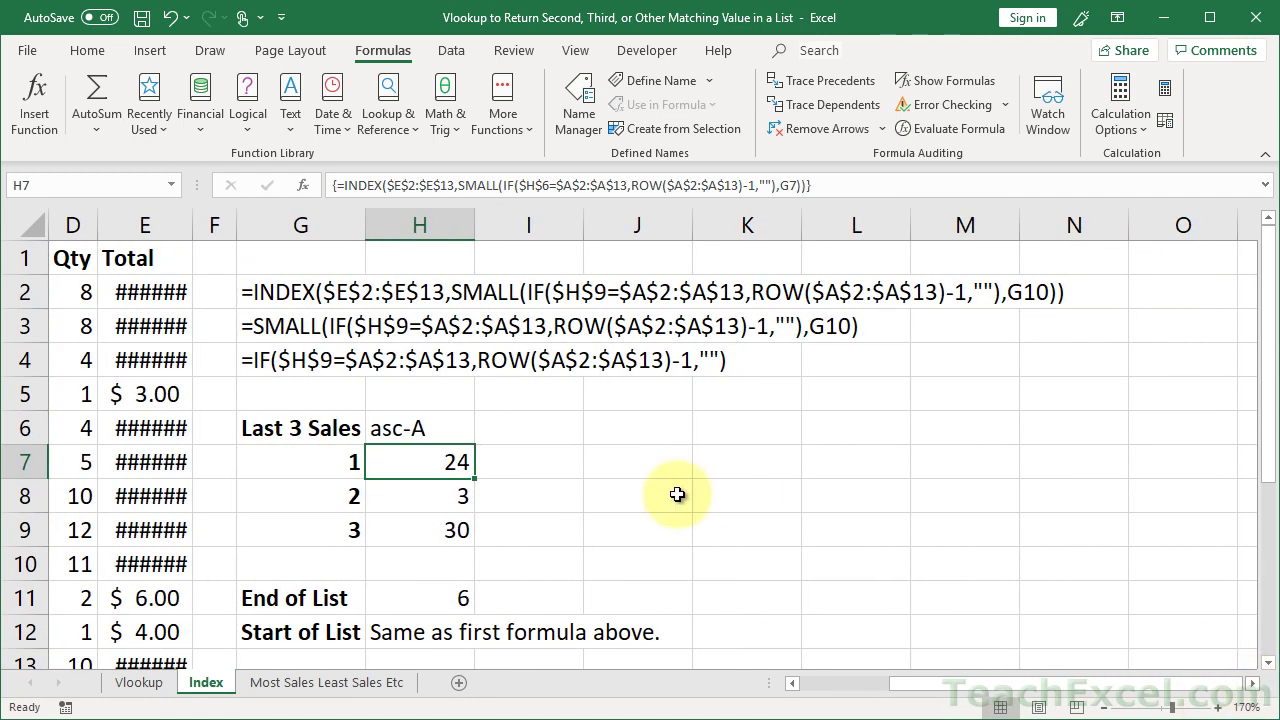
double_click(403, 462)
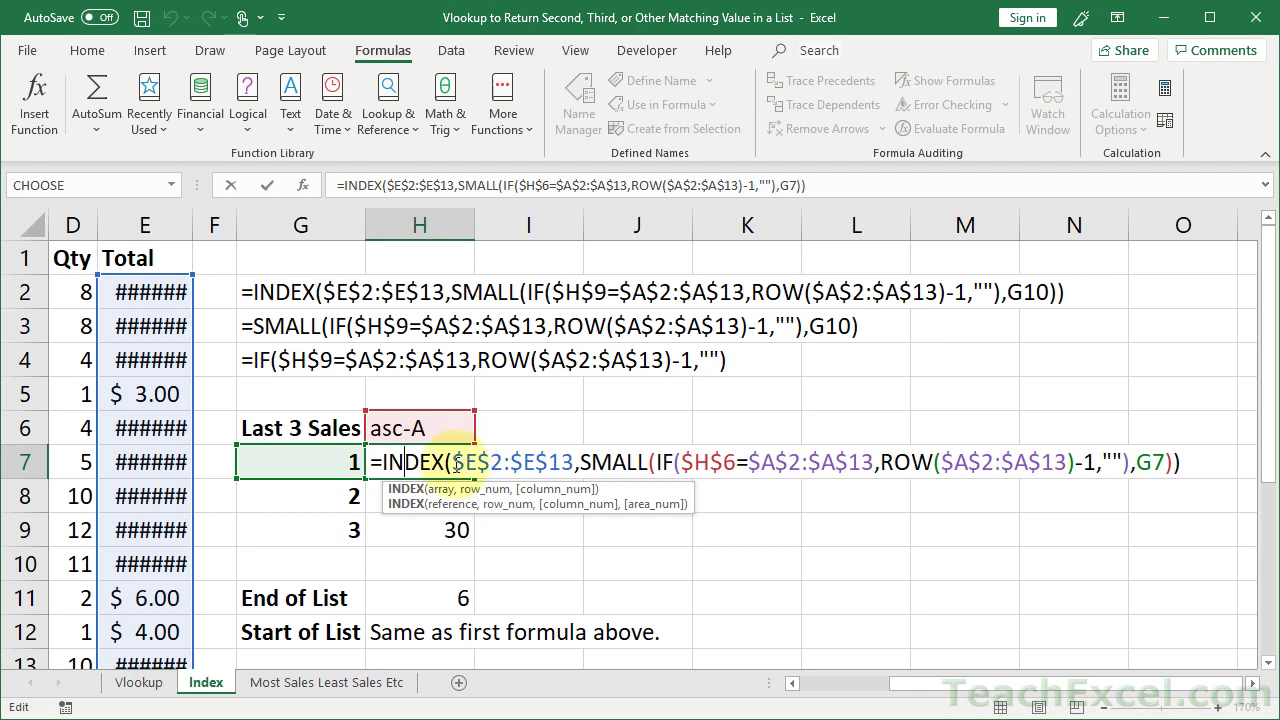
left_click_drag(454, 462, 572, 465)
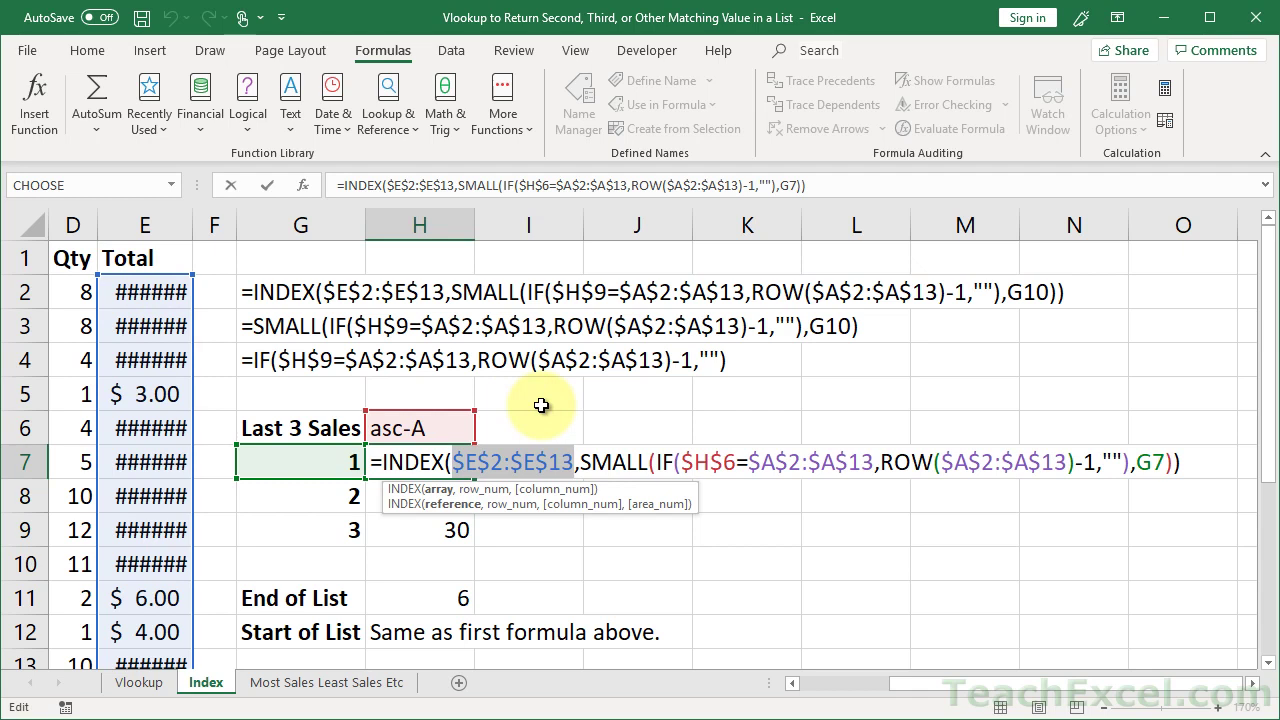
key("F9")
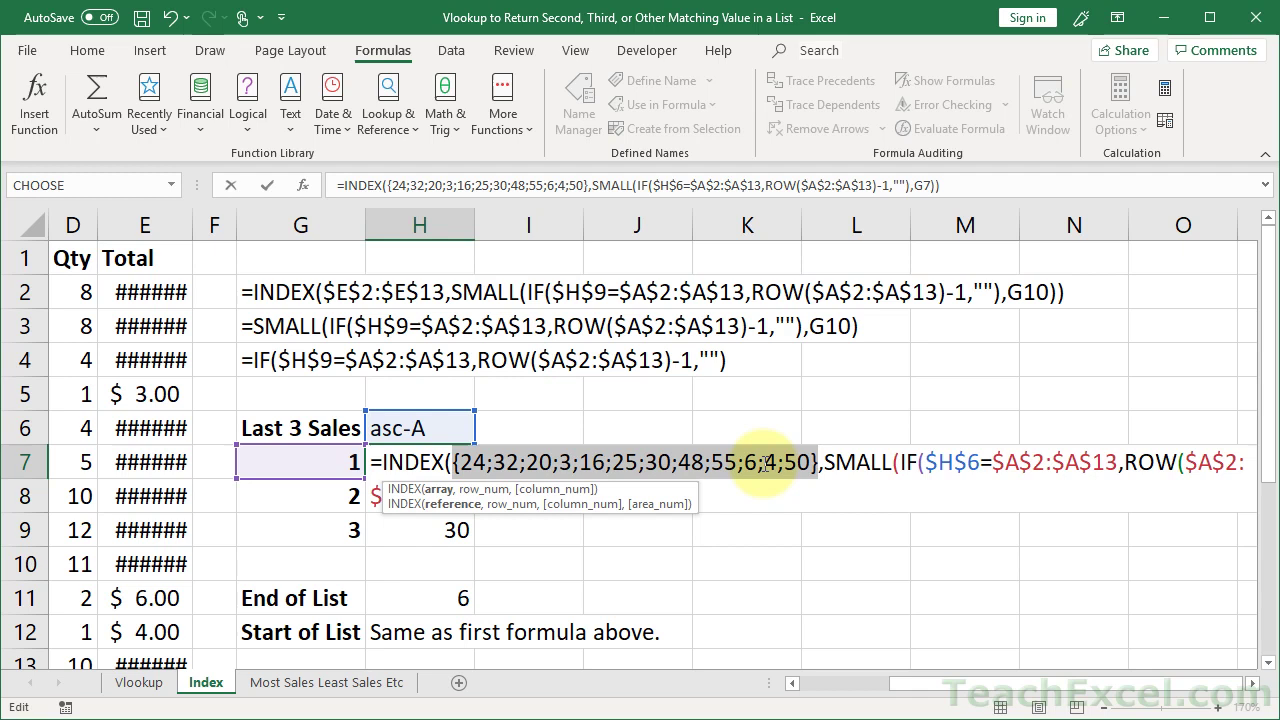
key("ctrl+z")
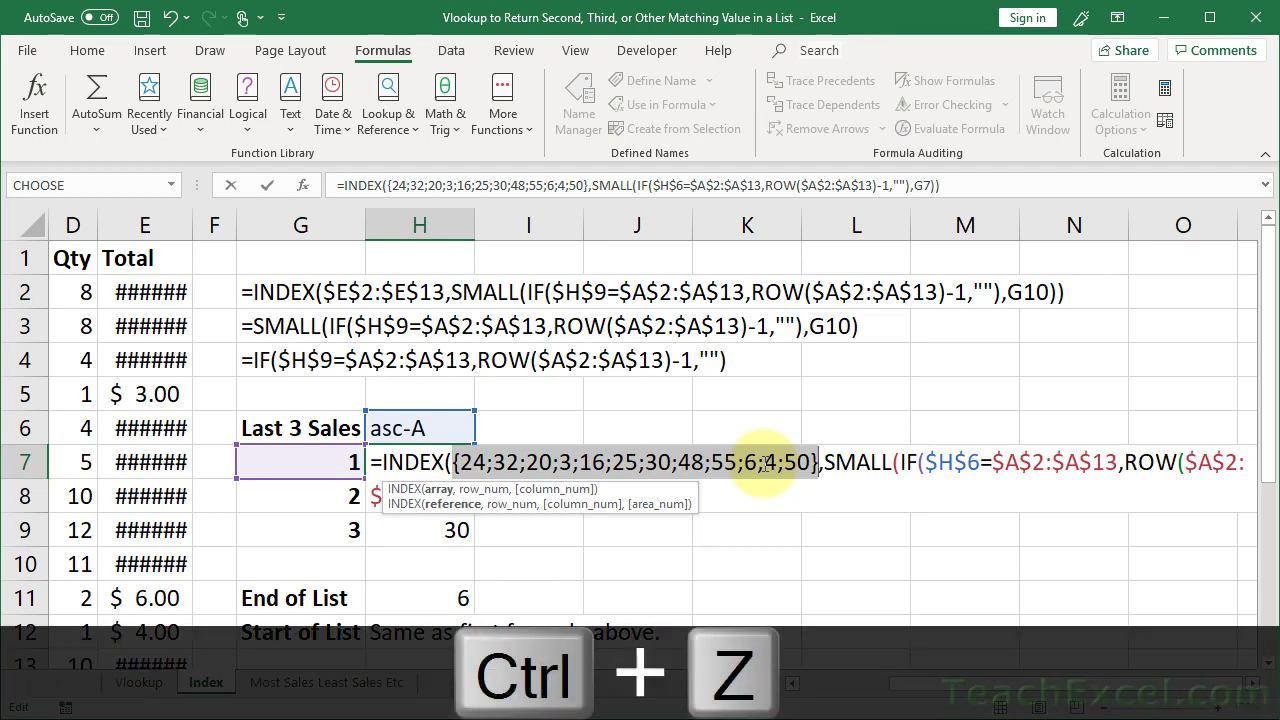
key("ctrl+z")
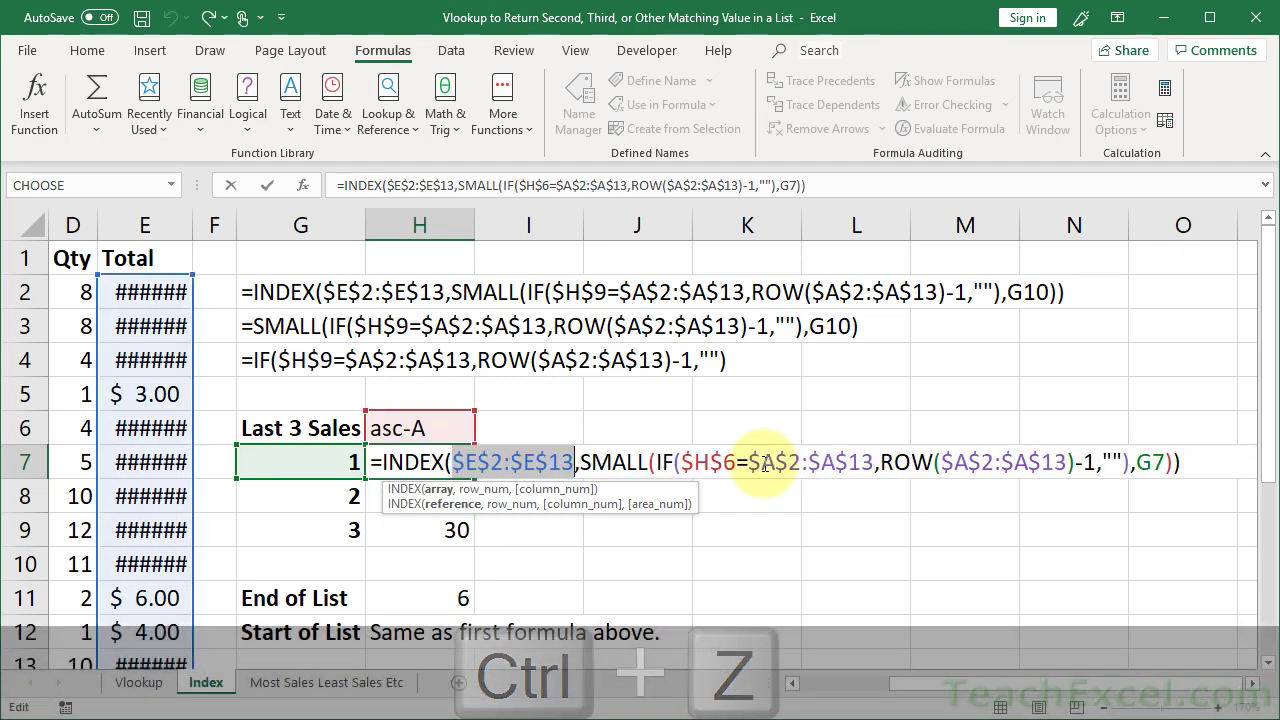
key("F9")
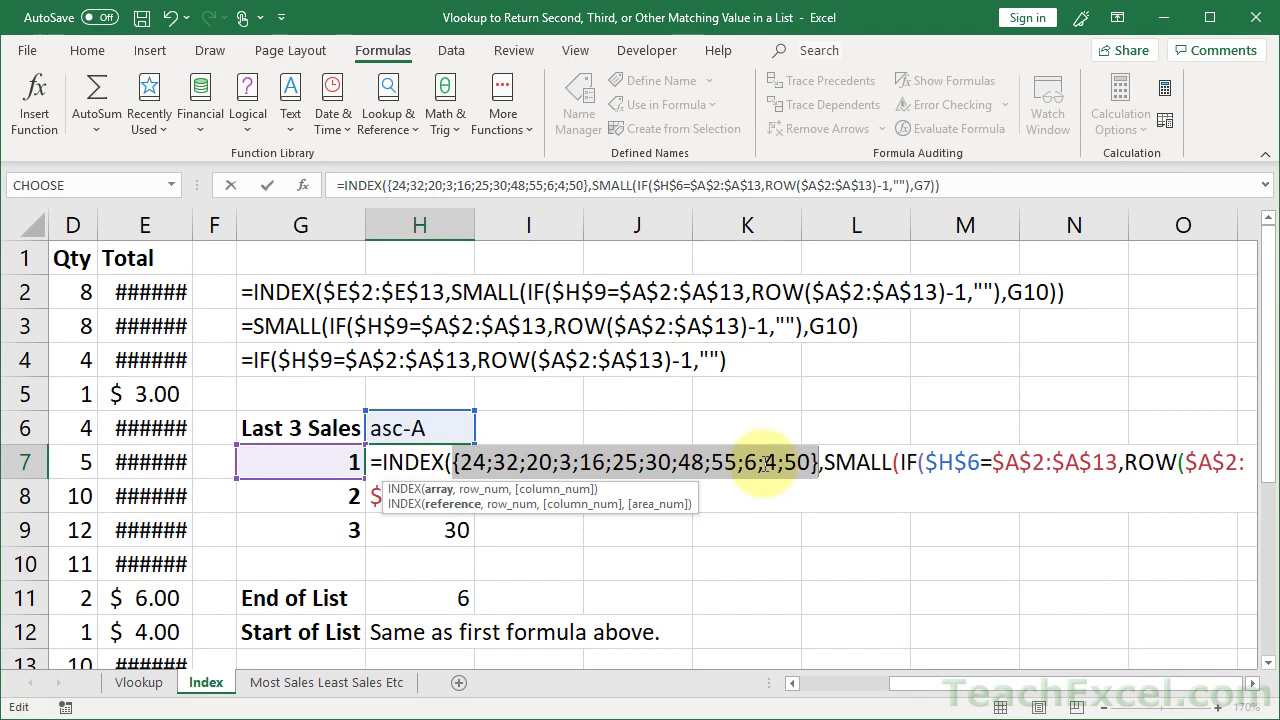
key("Escape")
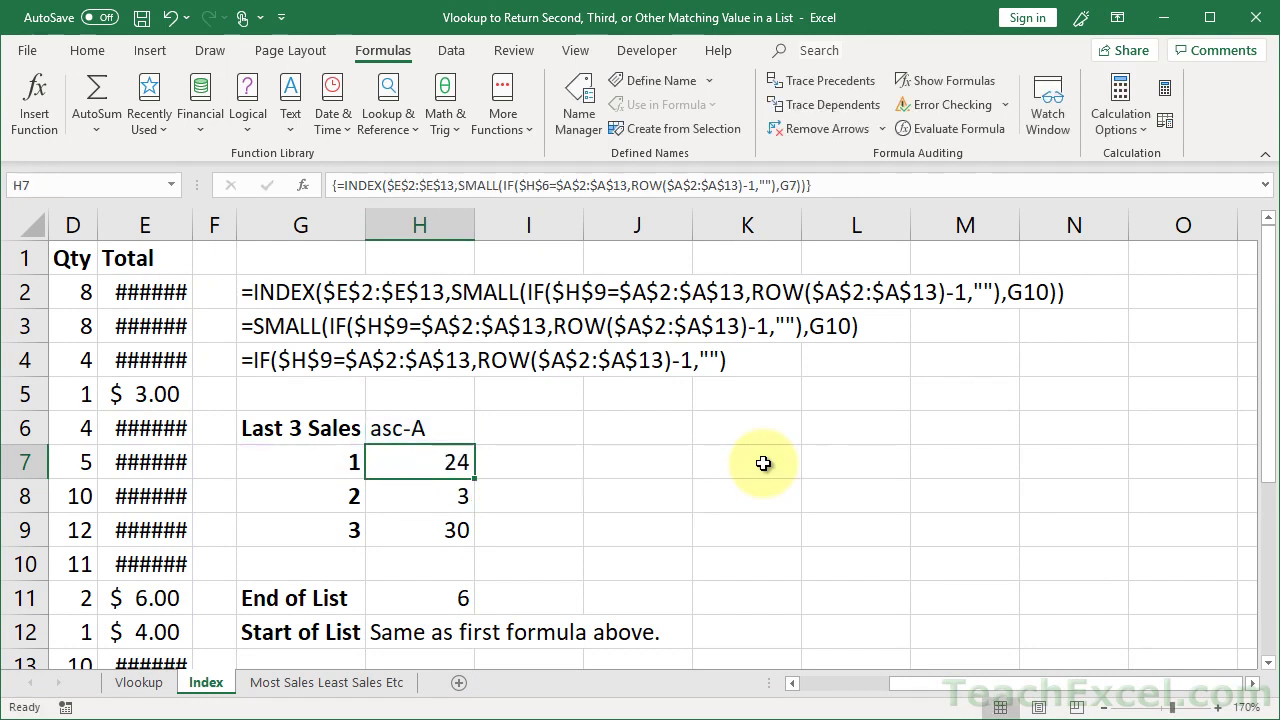
Convert the $H$6 reference in the IF test of H7's formula to its evaluated value in place.
double_click(406, 465)
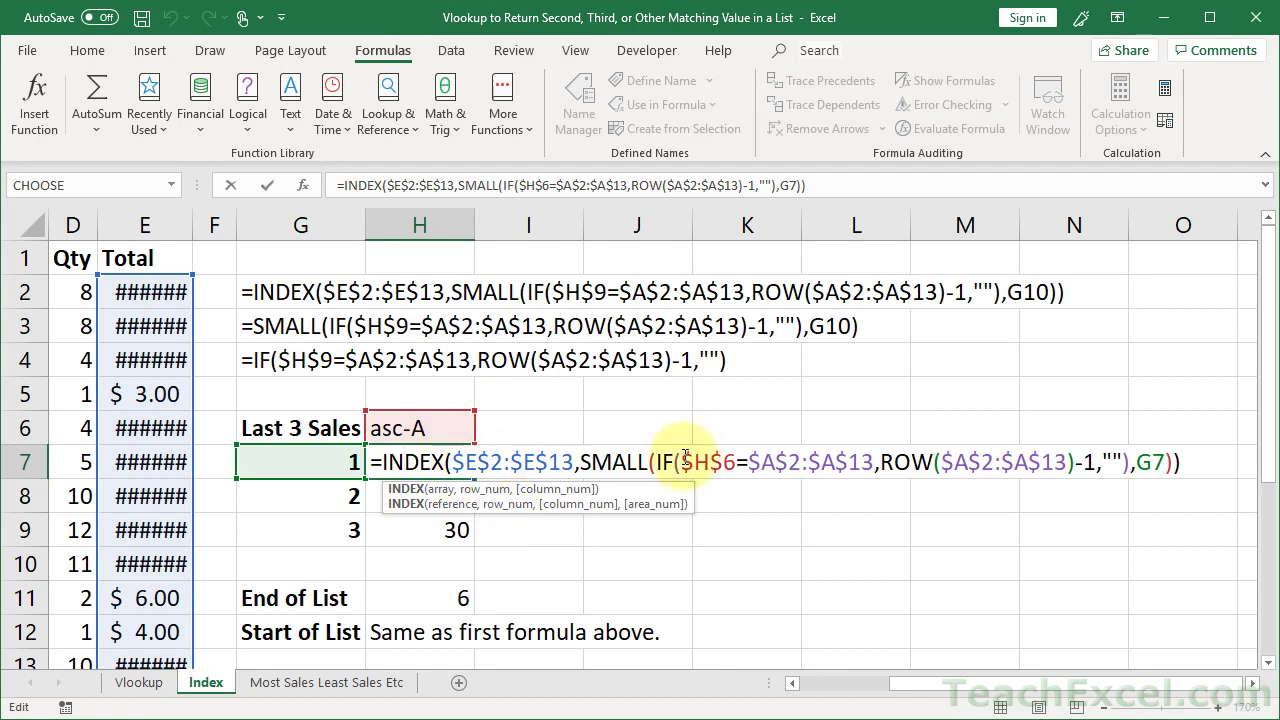
left_click_drag(683, 457, 736, 457)
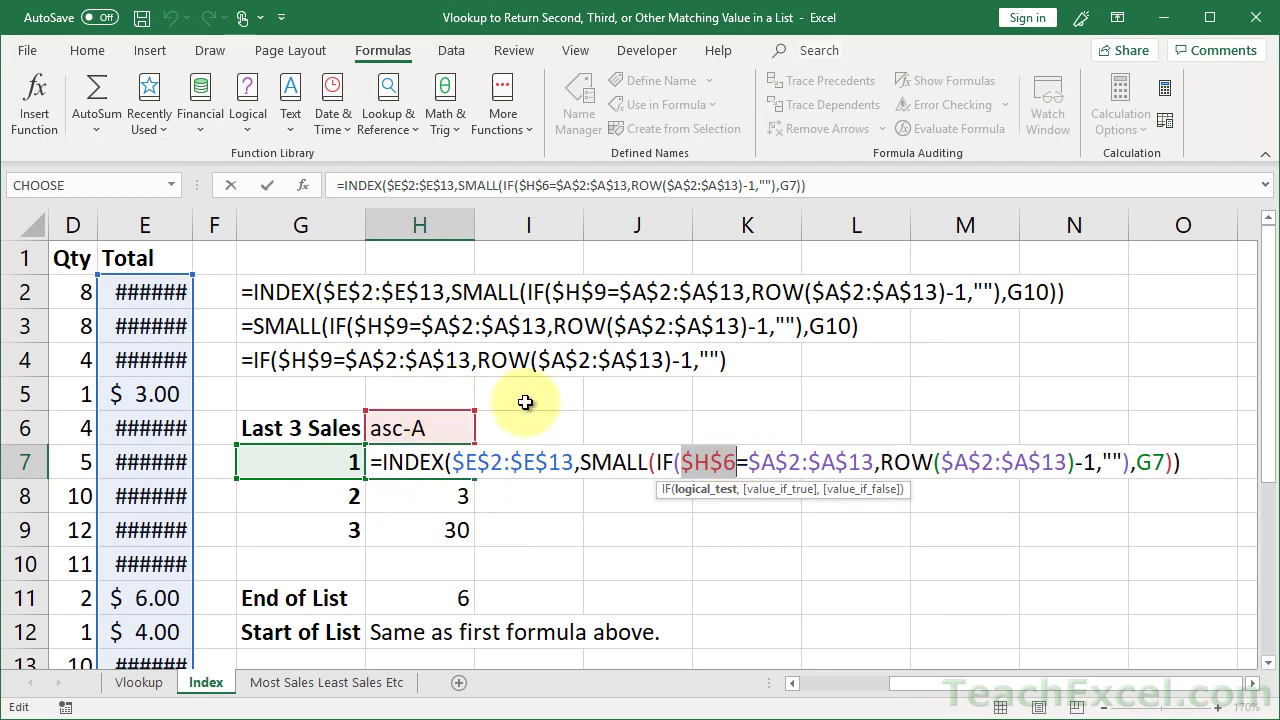
key("F9")
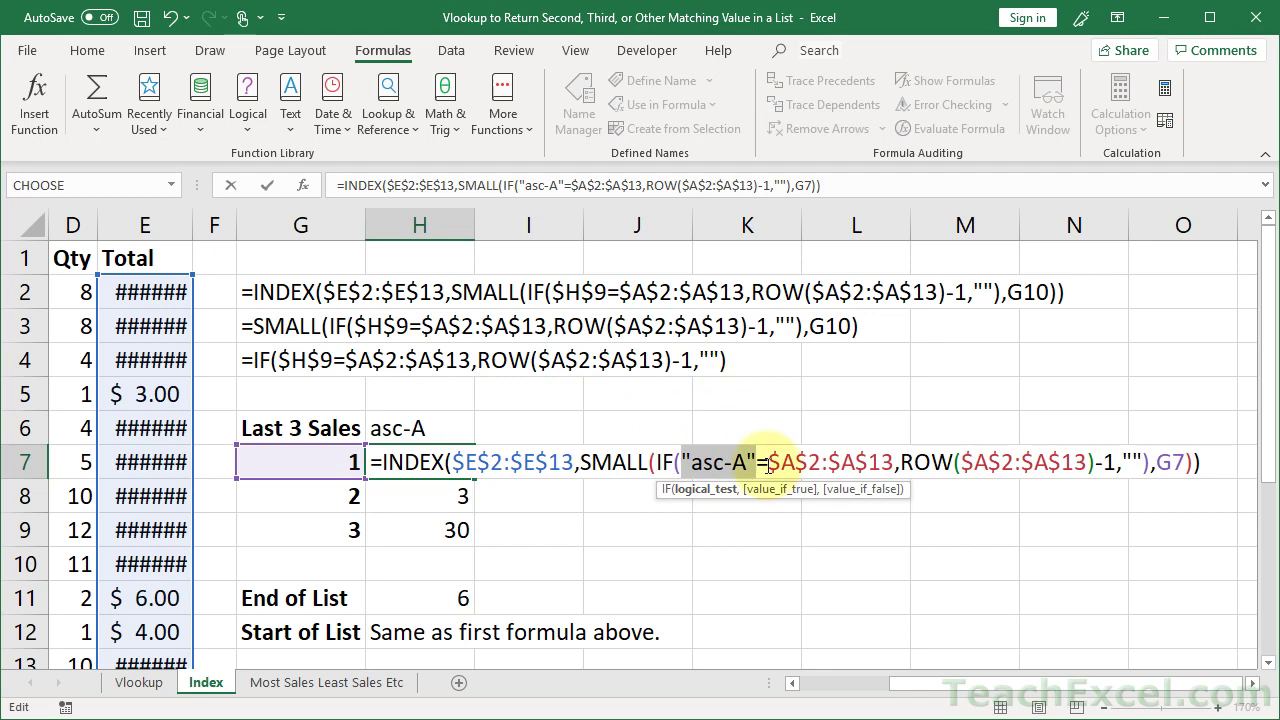
Evaluate $A$2:$A$13 in H7's IF test in place, switch repeatedly between values and reference, restore the reference, and commit the array formula.
left_click_drag(768, 465, 897, 462)
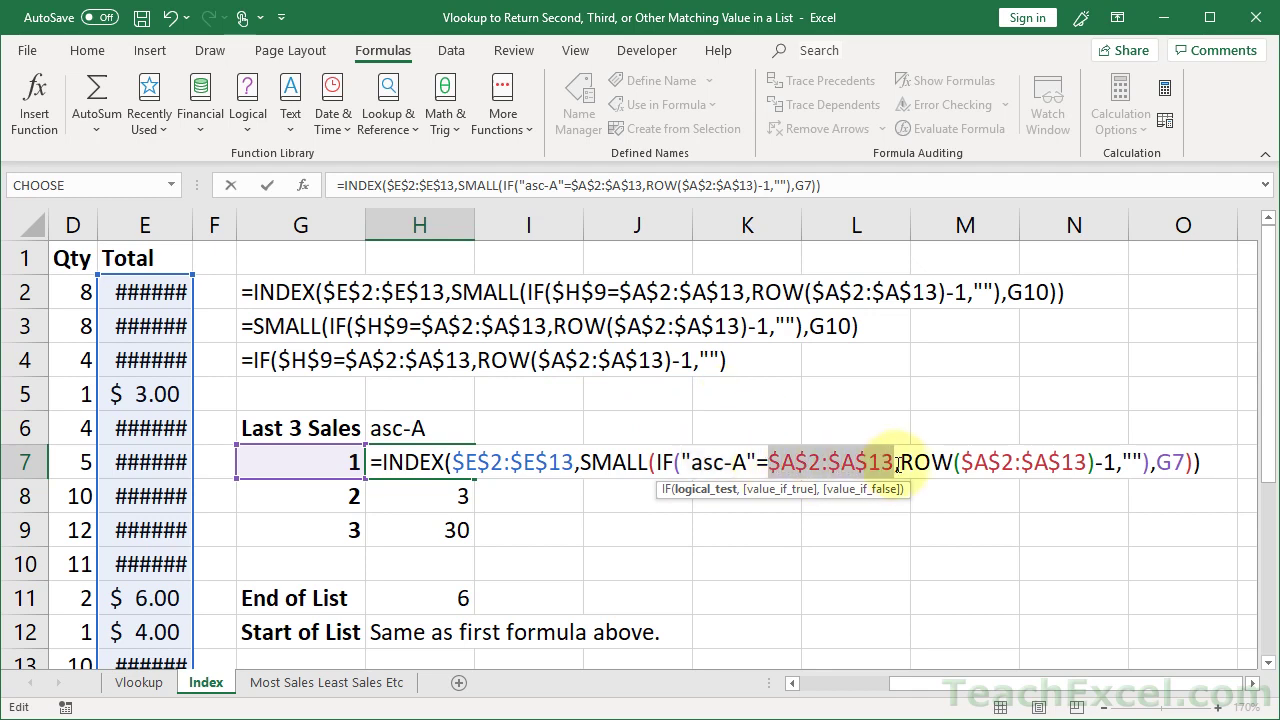
key("F9")
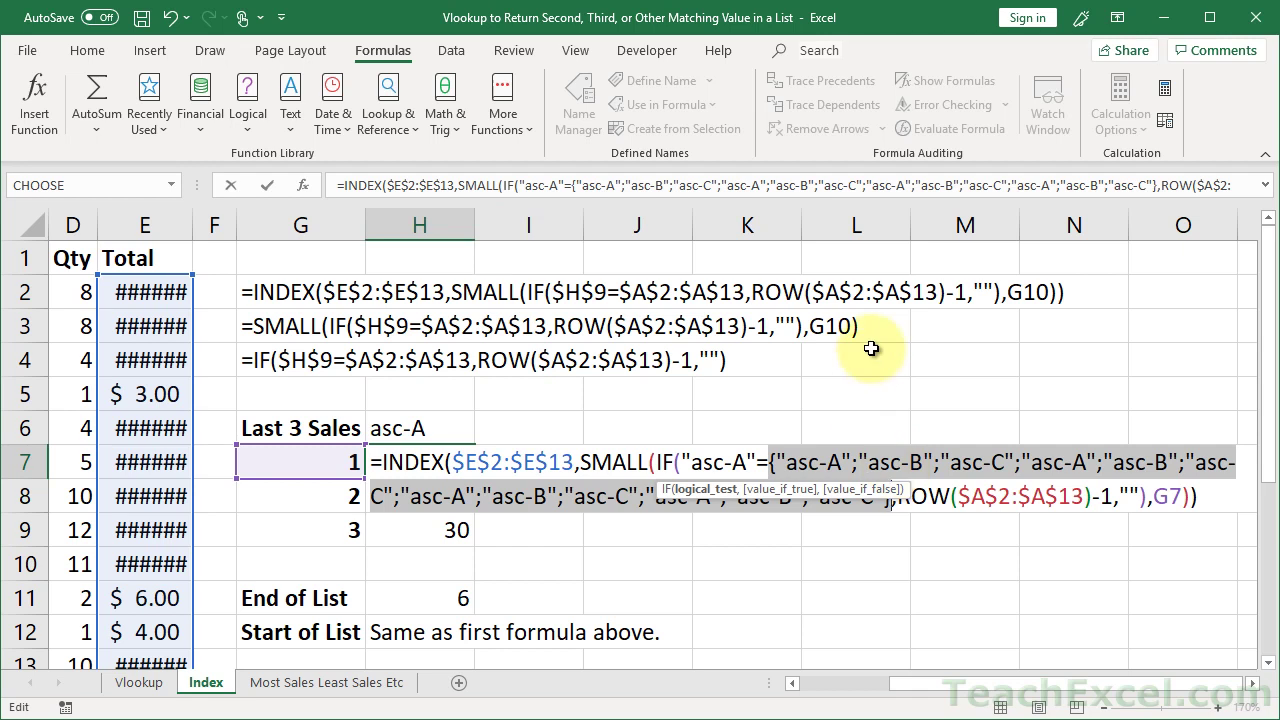
key("ctrl+z")
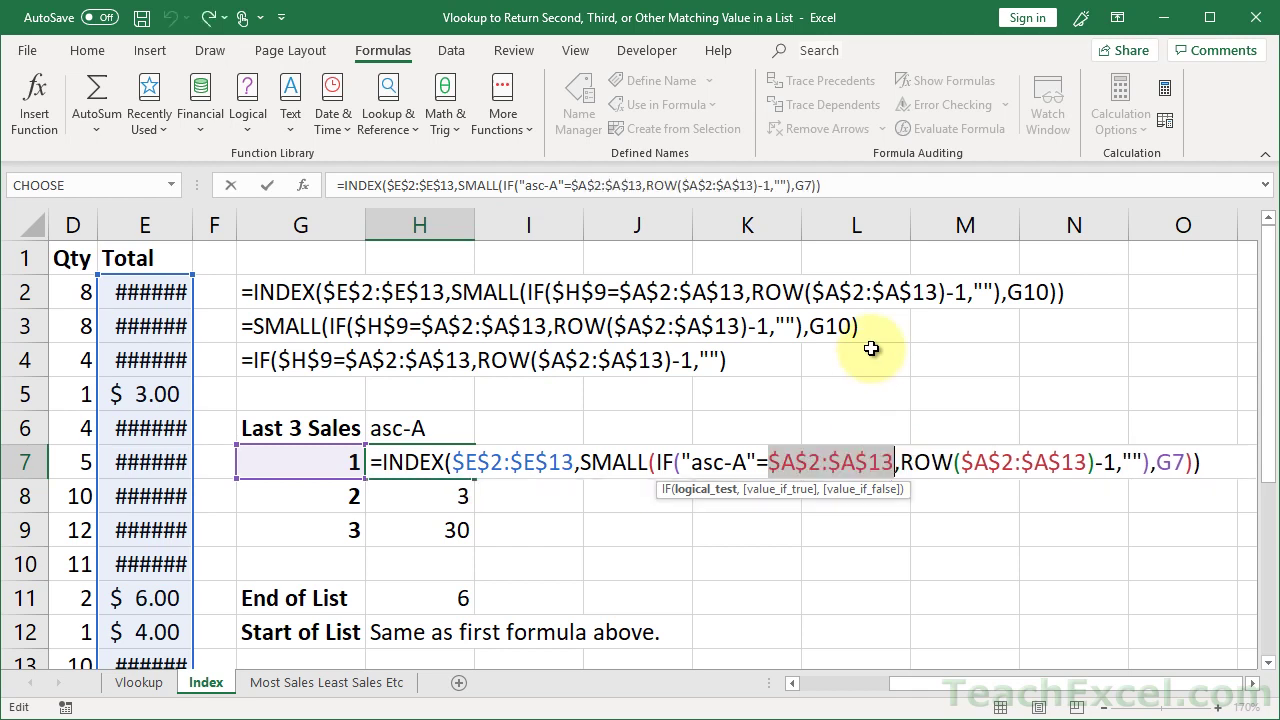
key("F9")
key("ctrl+z")
key("F9")
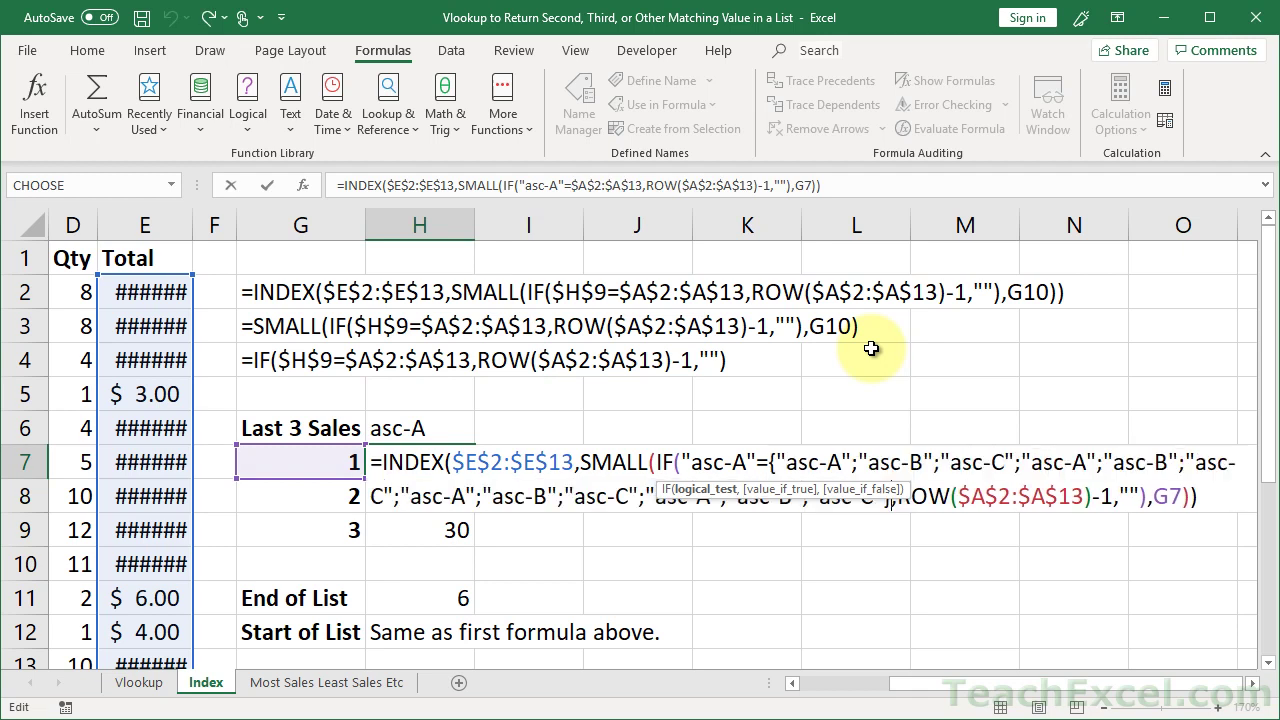
key("ctrl+z")
key("F9")
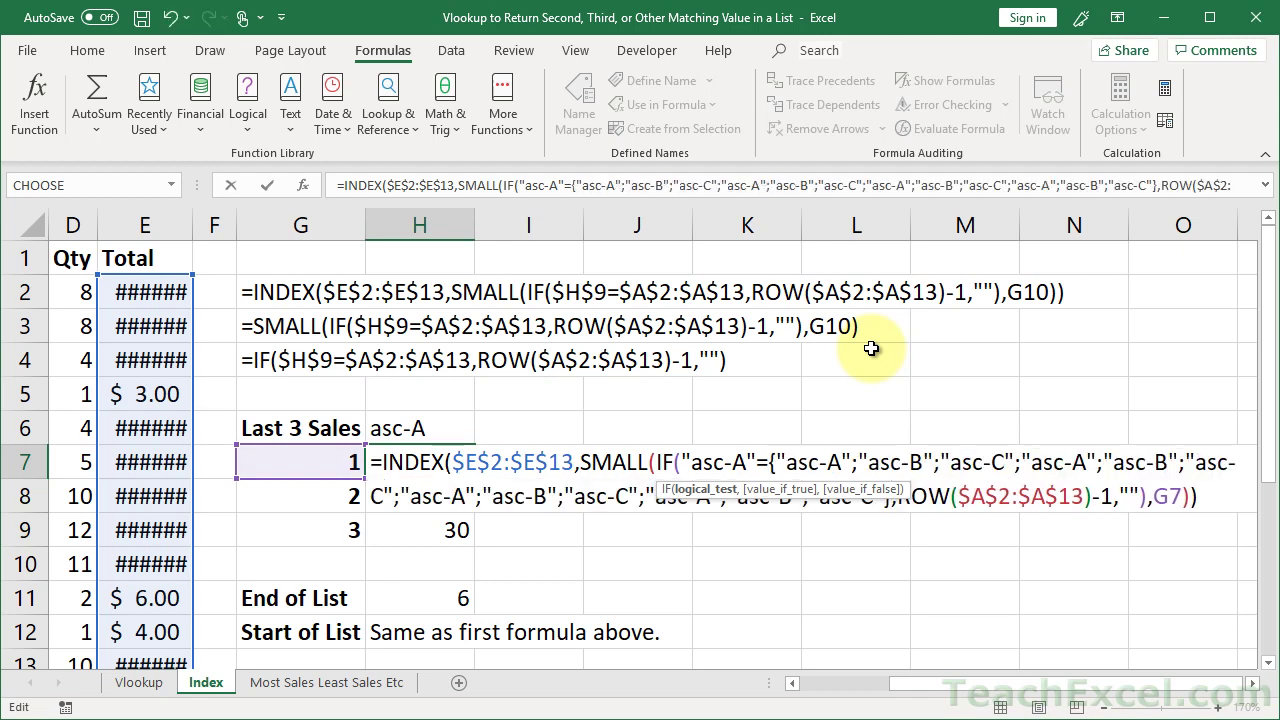
key("ctrl+z")
key("F9")
key("ctrl+z")
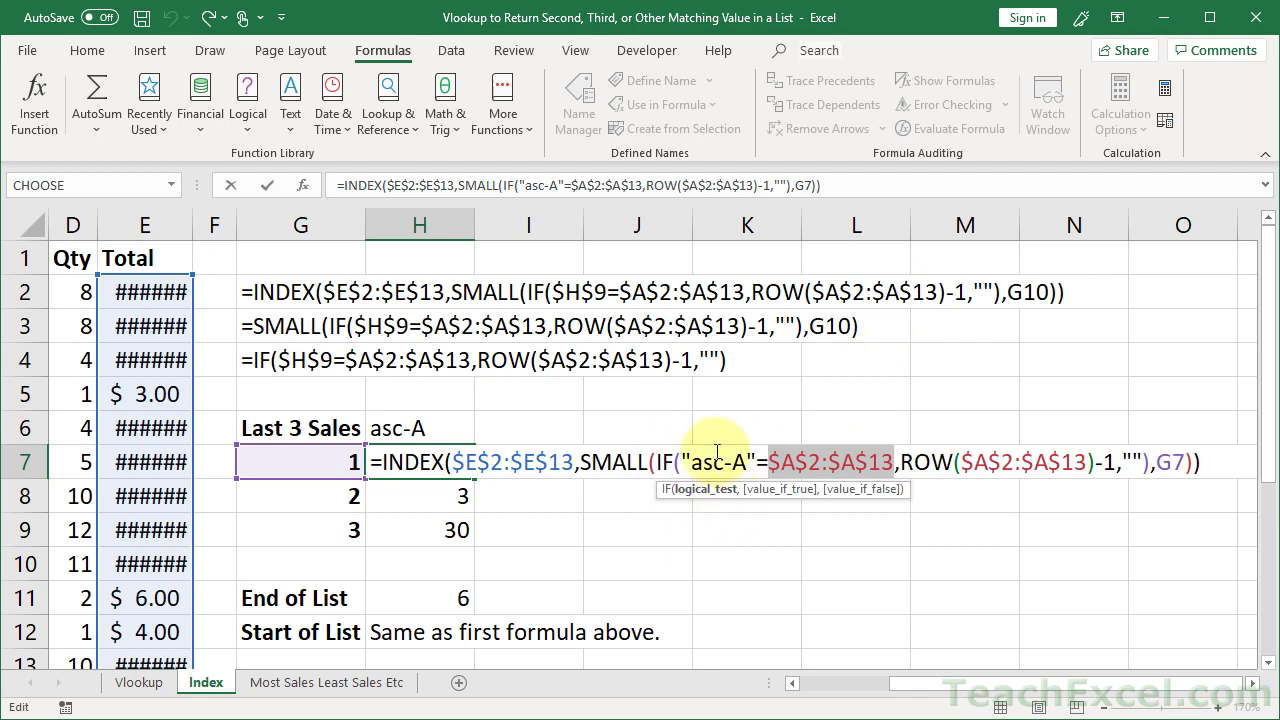
key("ctrl+shift+Return")
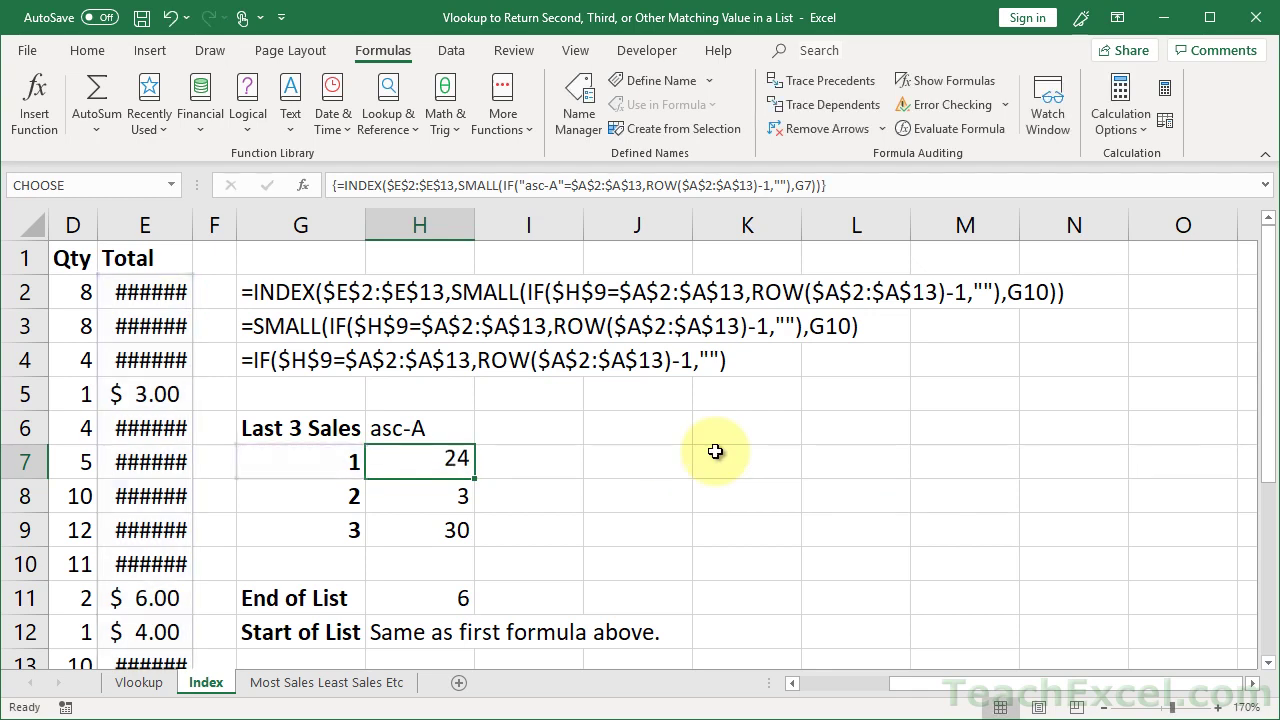
Replace the hard-coded "asc-A" in H7's IF test with the absolute reference $H$6 and commit it as an array formula.
double_click(423, 466)
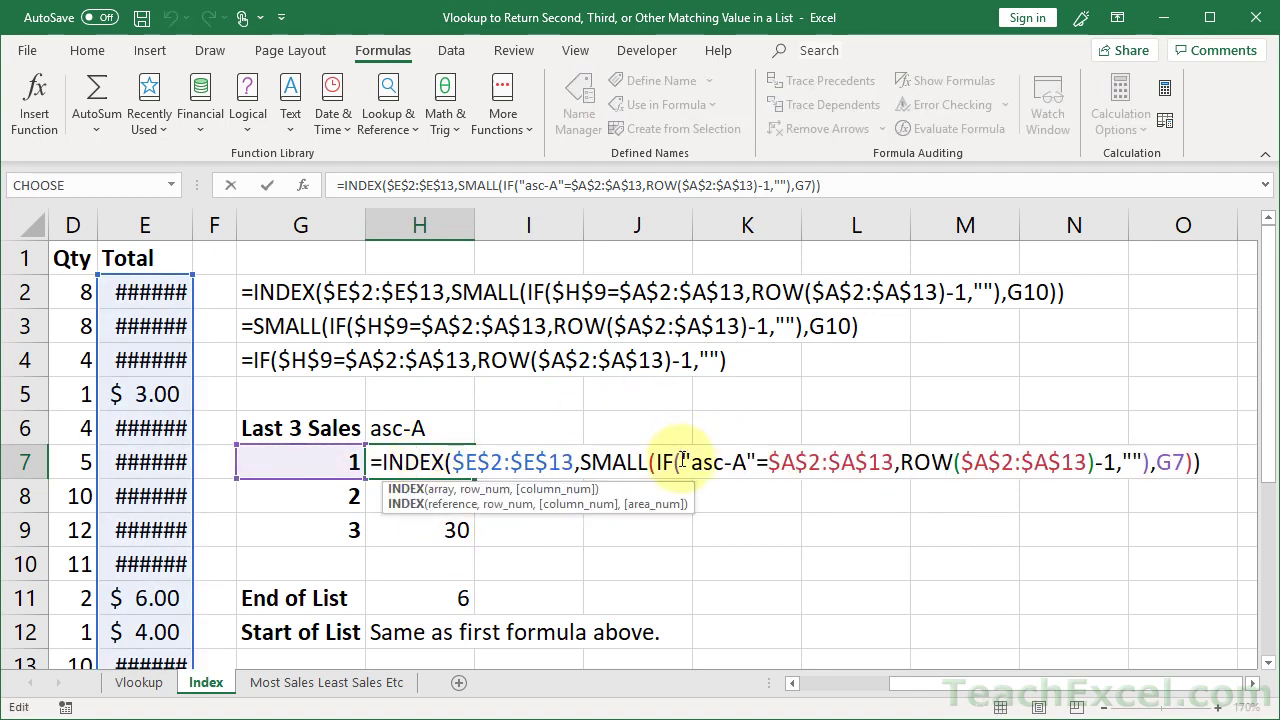
left_click_drag(683, 461, 757, 462)
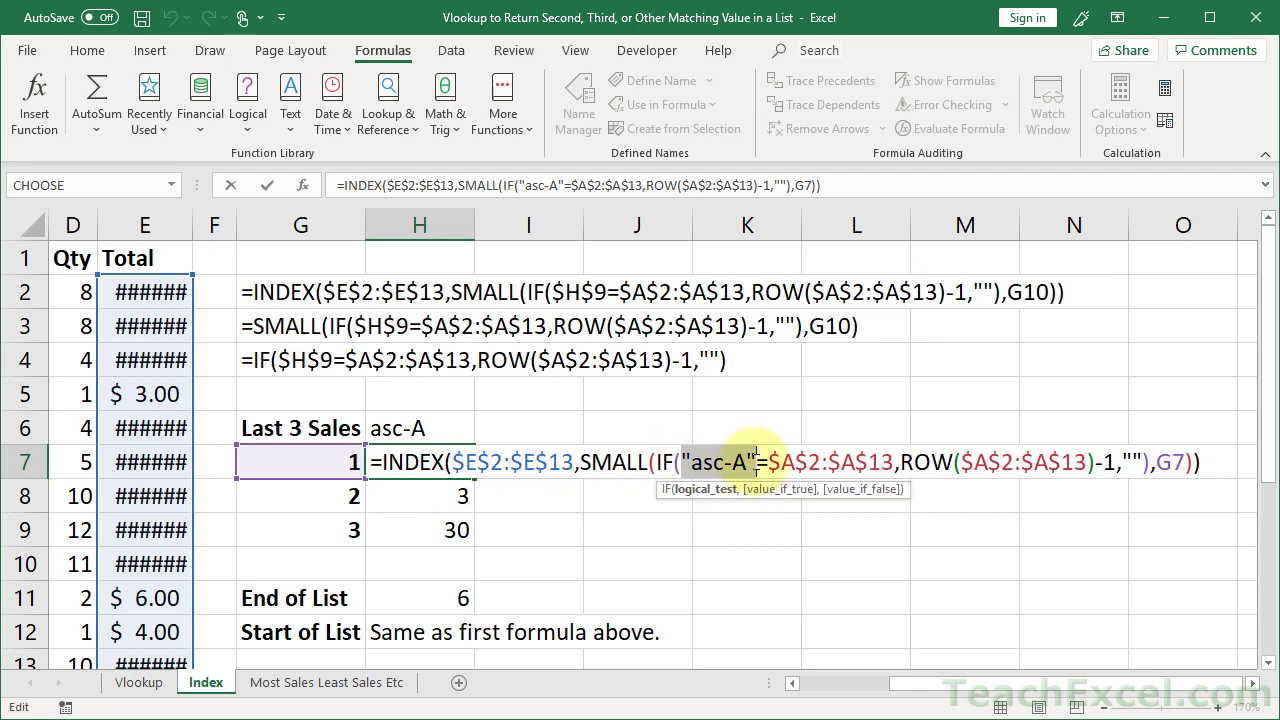
key("ctrl+shift+Return")
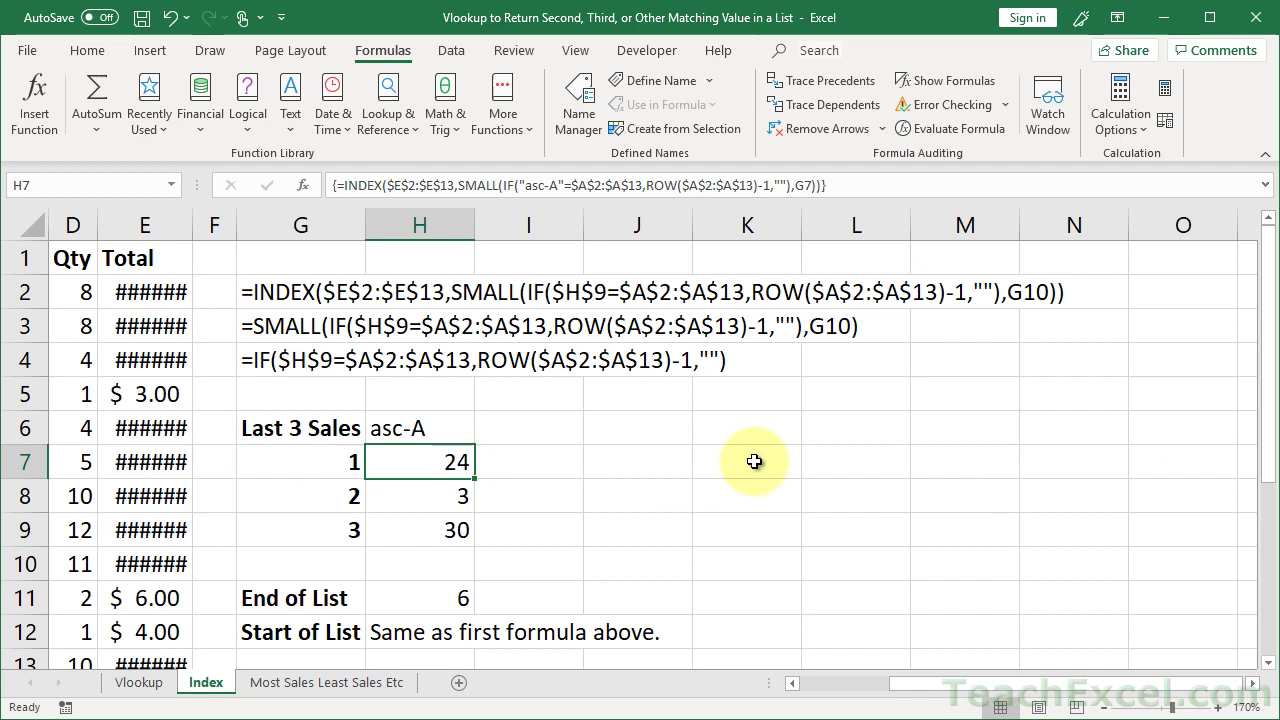
double_click(437, 465)
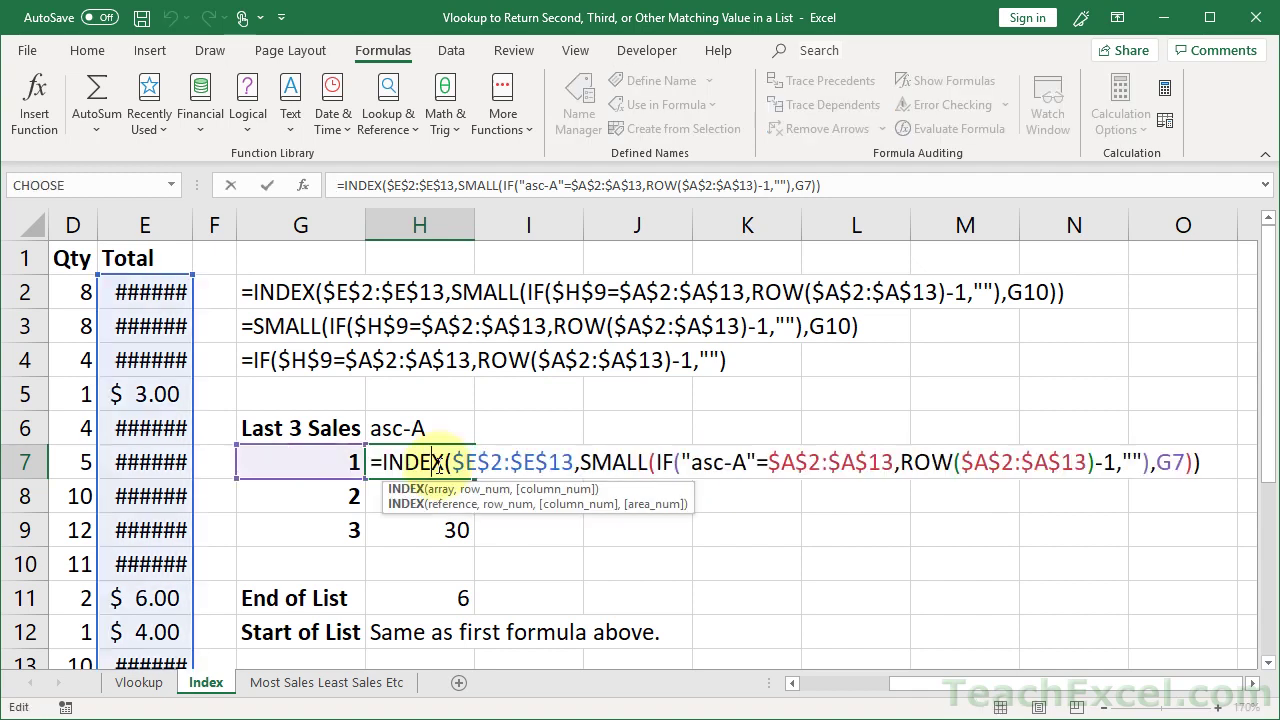
left_click_drag(681, 461, 756, 457)
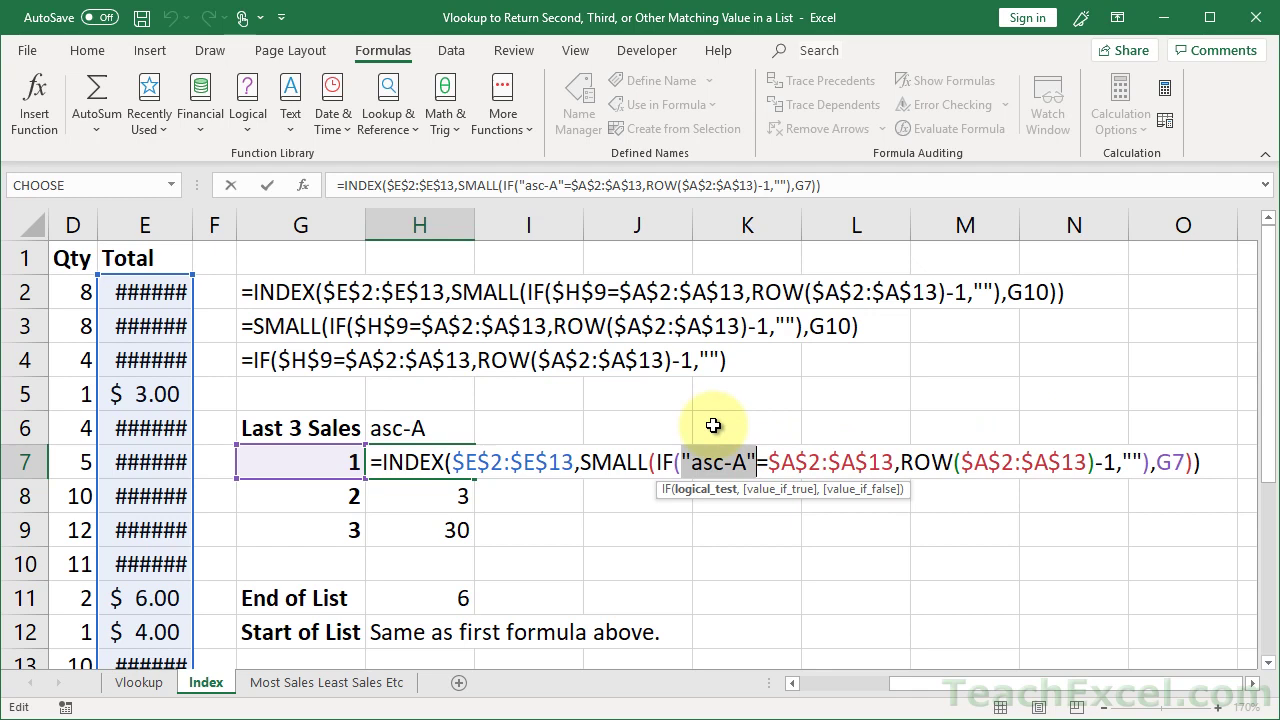
key("Delete")
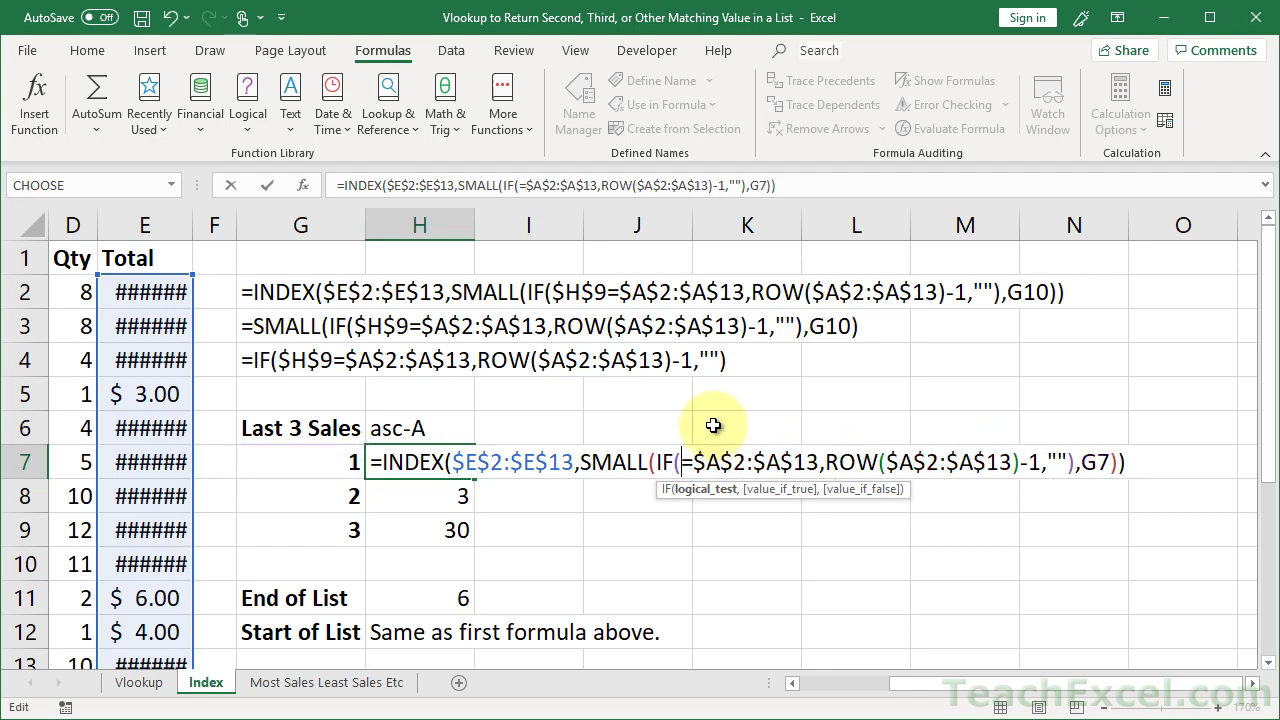
left_click(420, 428)
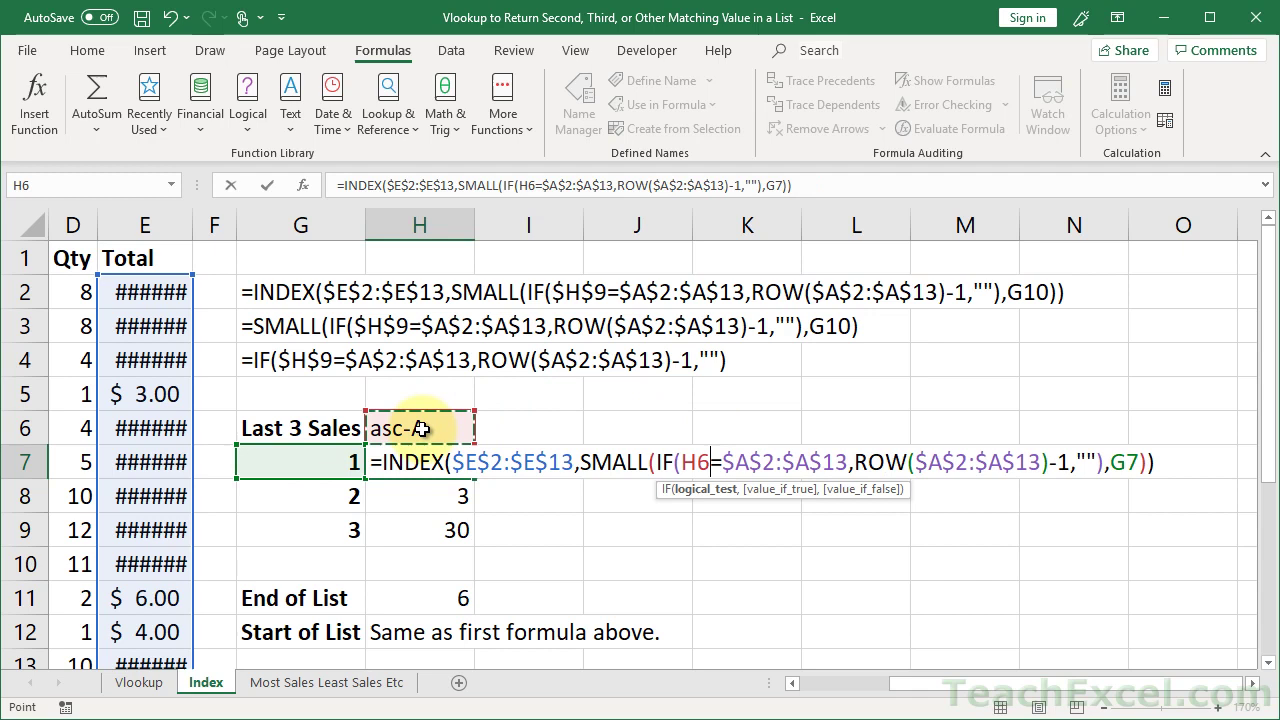
key("F4")
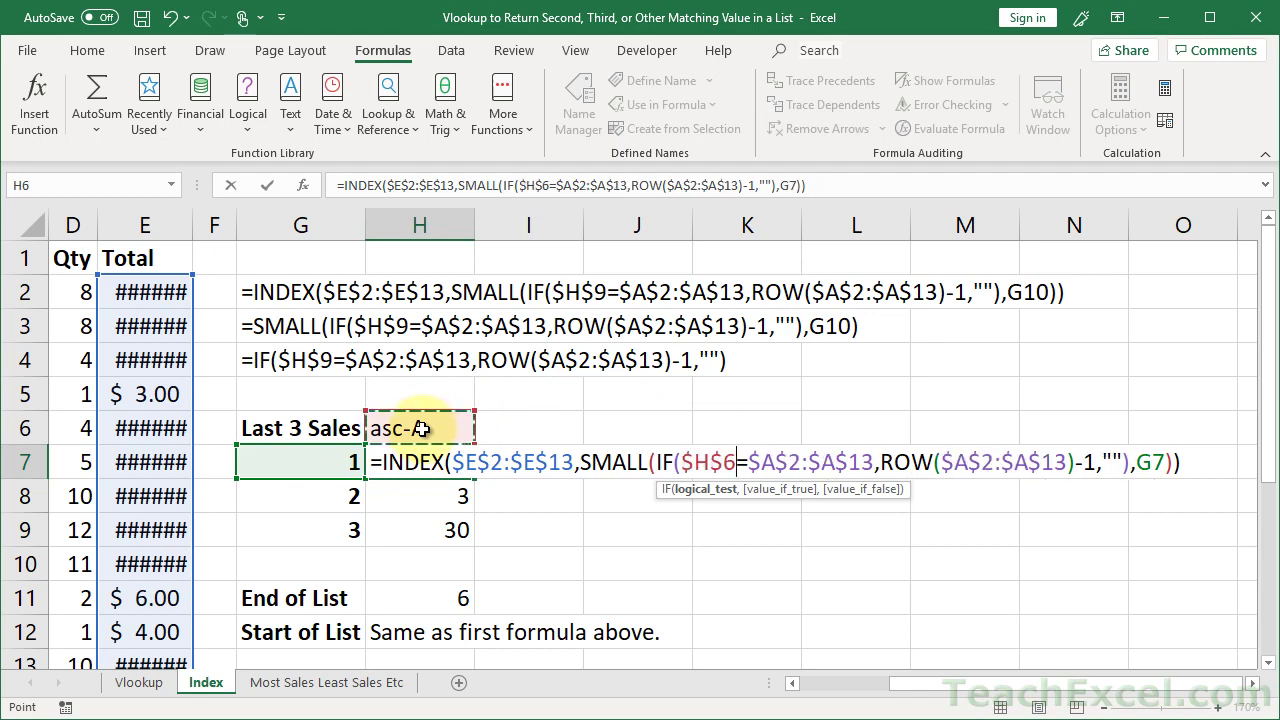
key("ctrl+shift+Return")
Open H7's formula for editing and highlight the $A$2:$A$13 and $H$6 operands of its IF test in turn.
double_click(416, 468)
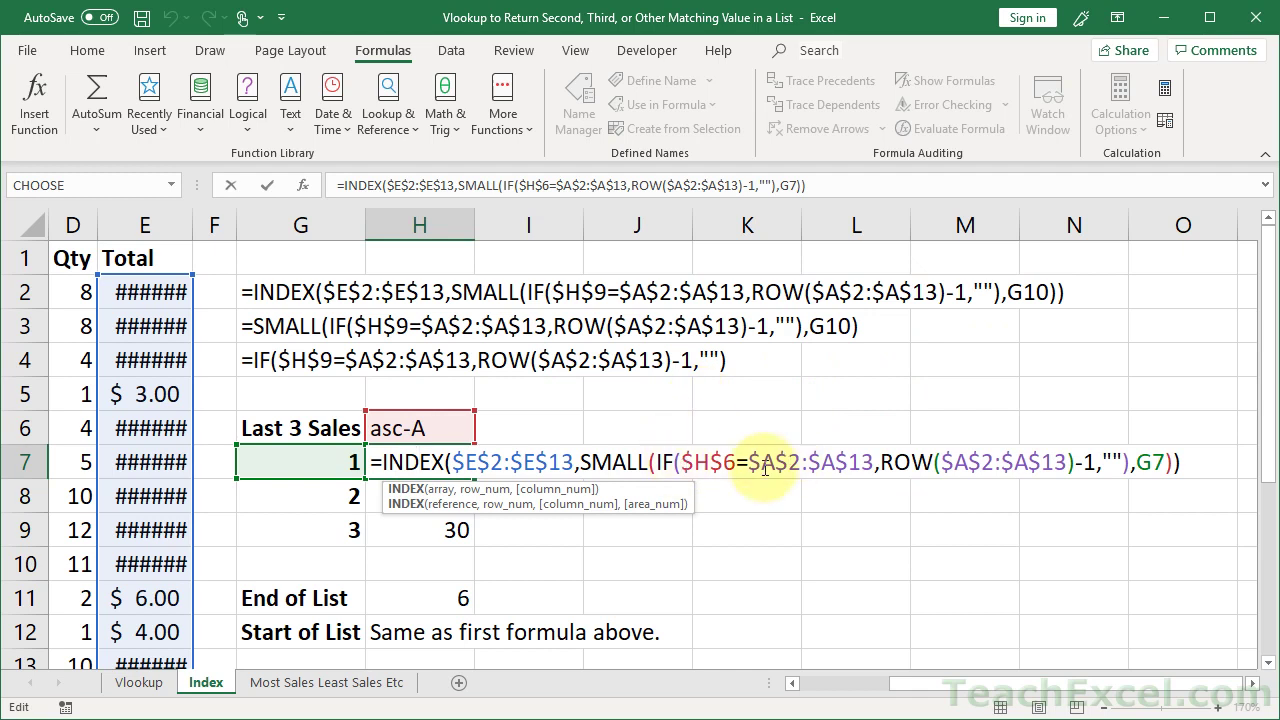
left_click_drag(750, 462, 873, 463)
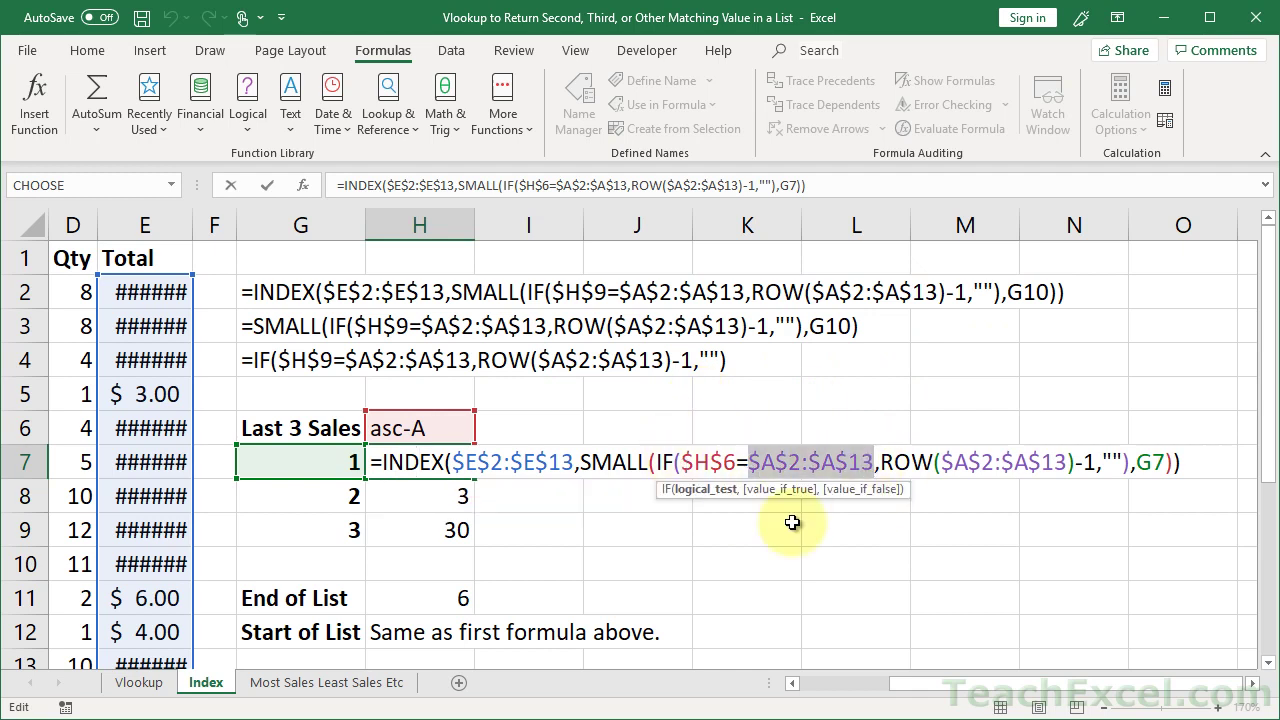
left_click(684, 462)
left_click_drag(712, 457, 737, 453)
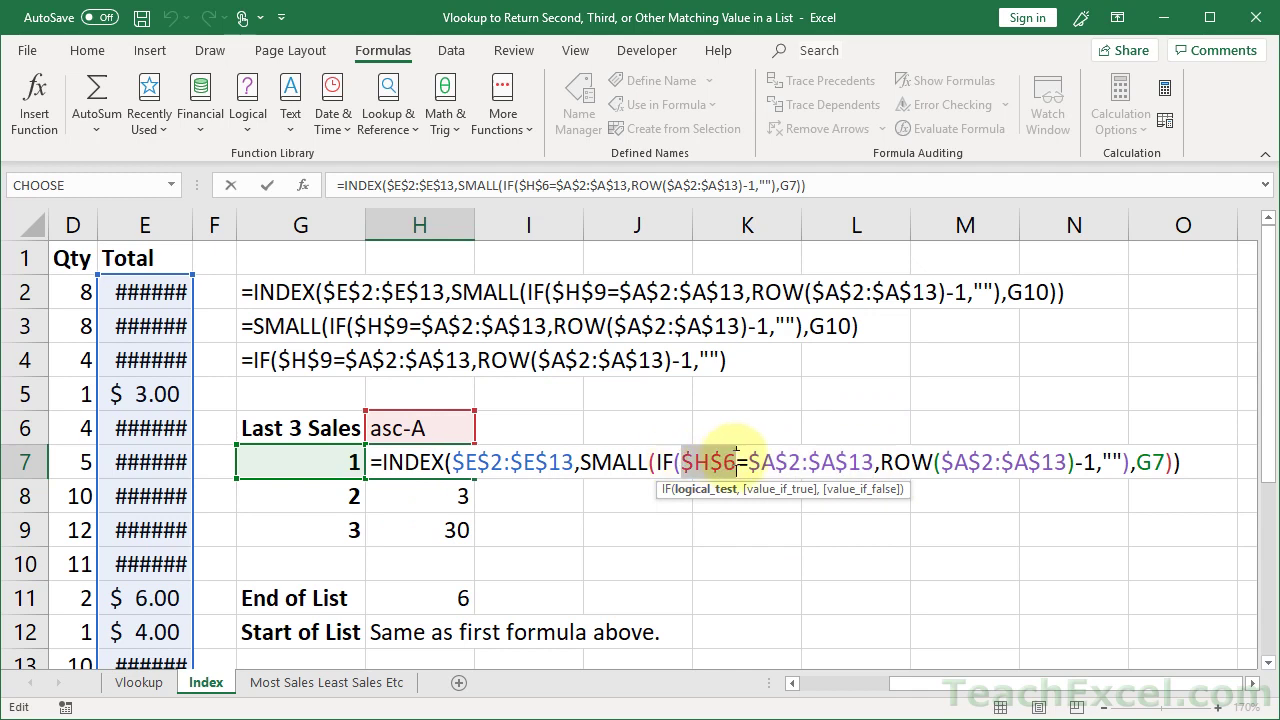
left_click(681, 462)
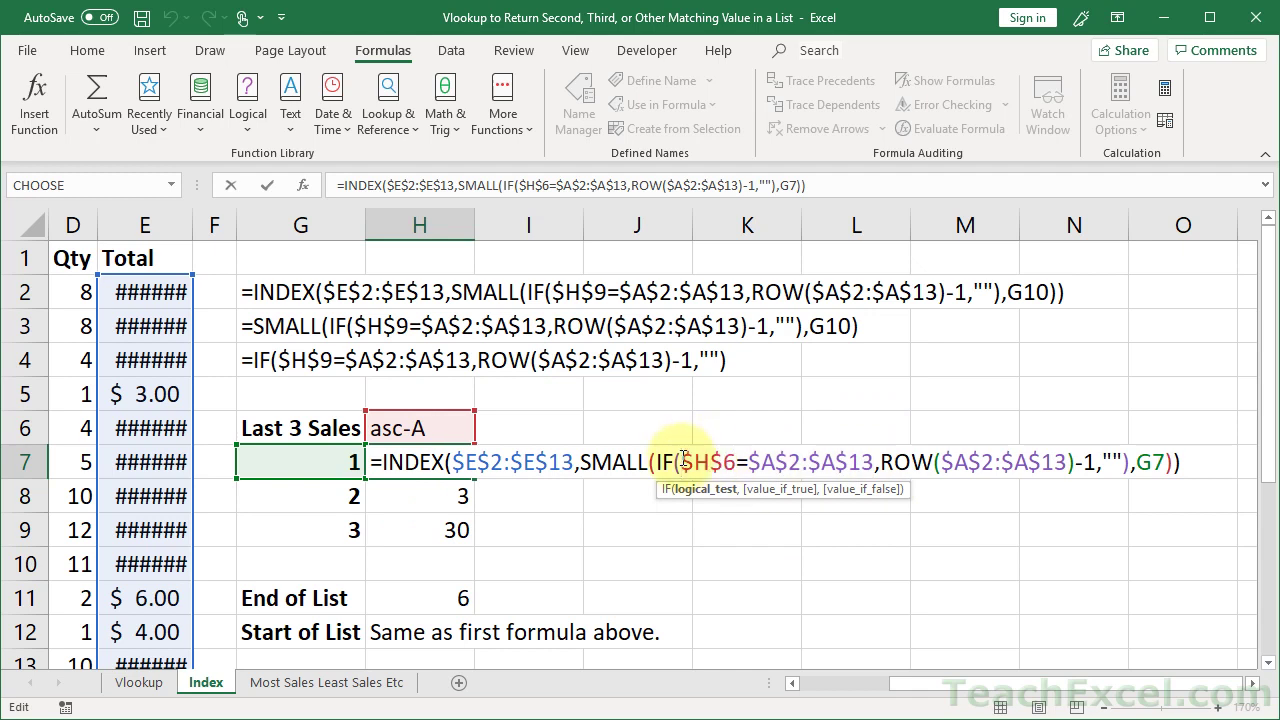
Evaluate the whole $H$6=$A$2:$A$13 test of H7's IF function in place twice, restoring the original expression each time.
left_click_drag(681, 462, 876, 462)
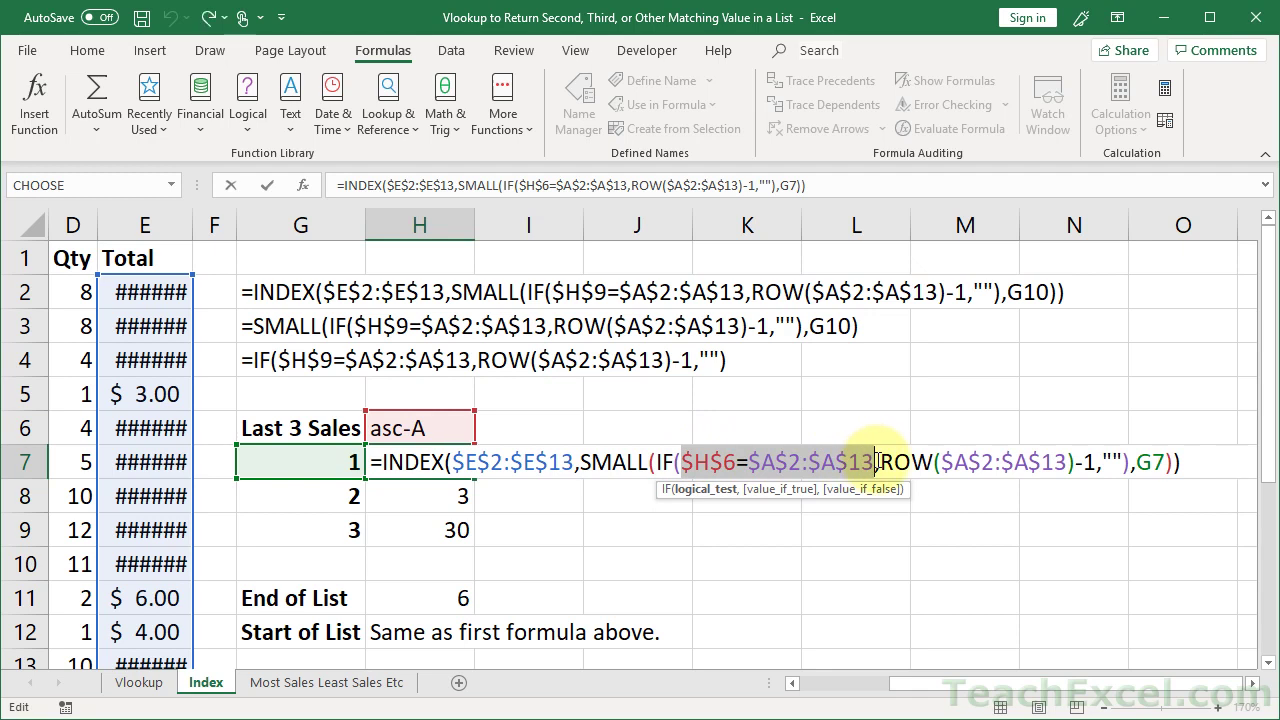
key("F9")
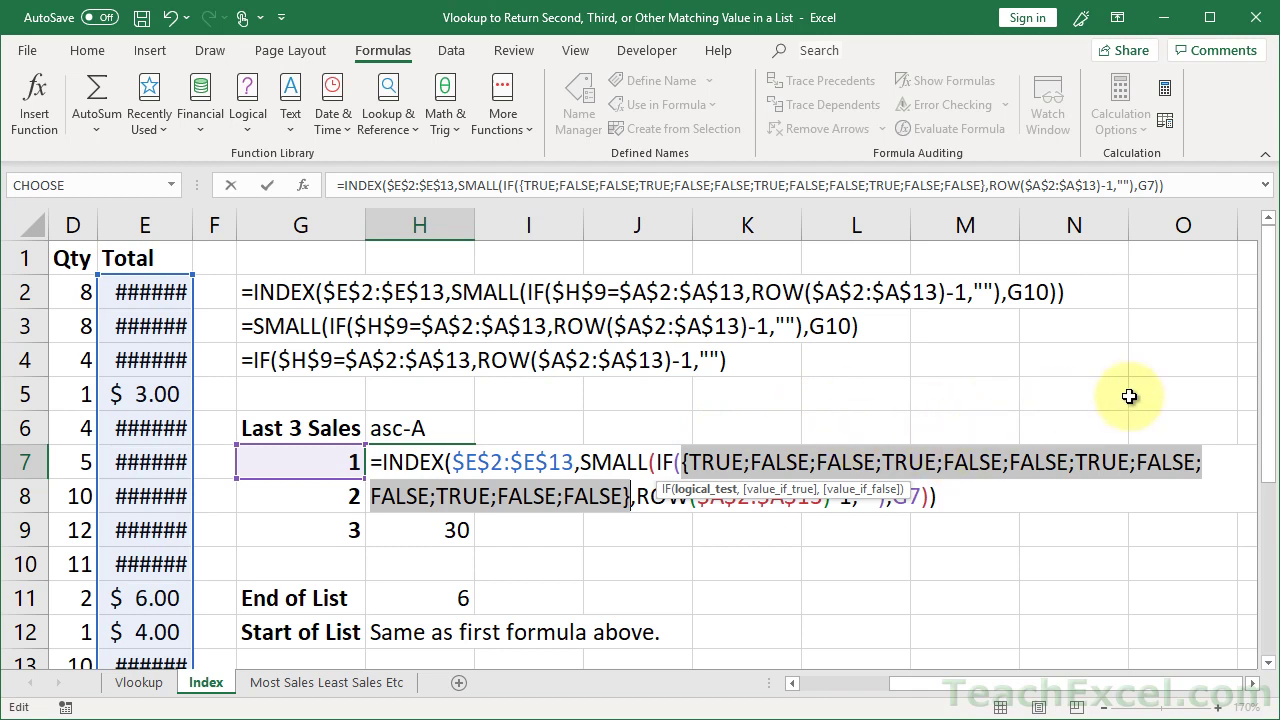
key("ctrl+z")
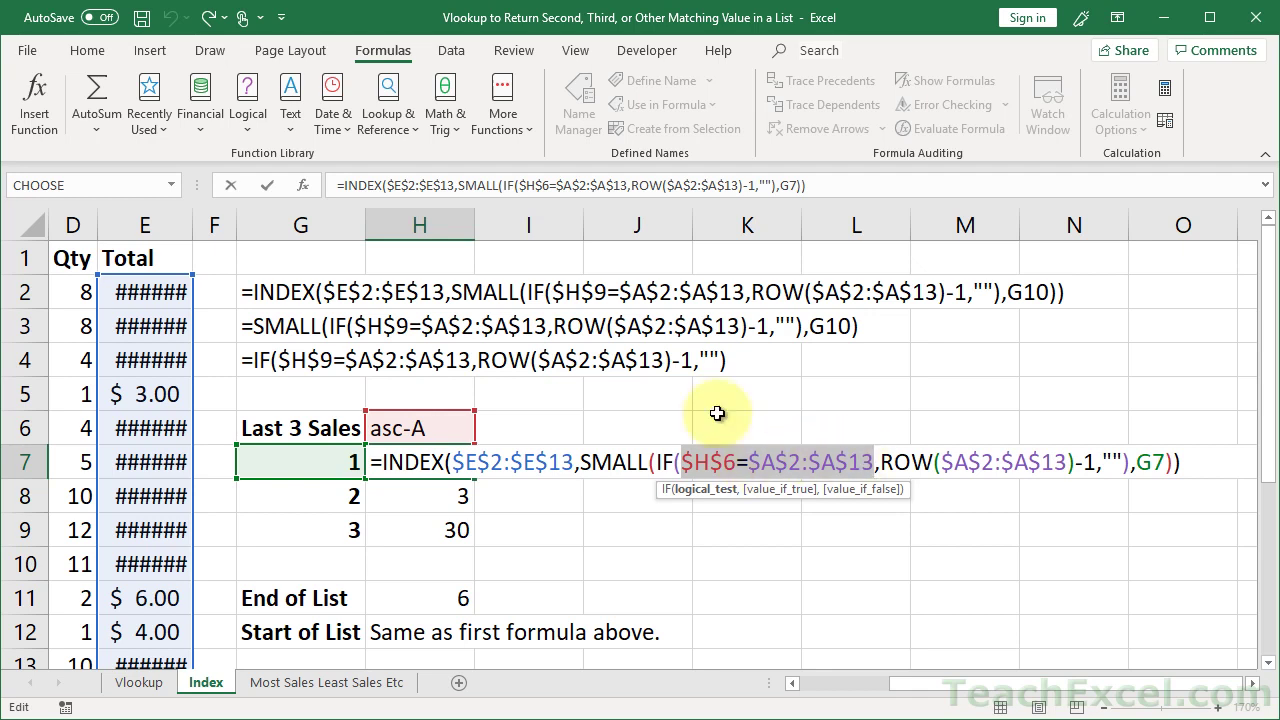
key("F9")
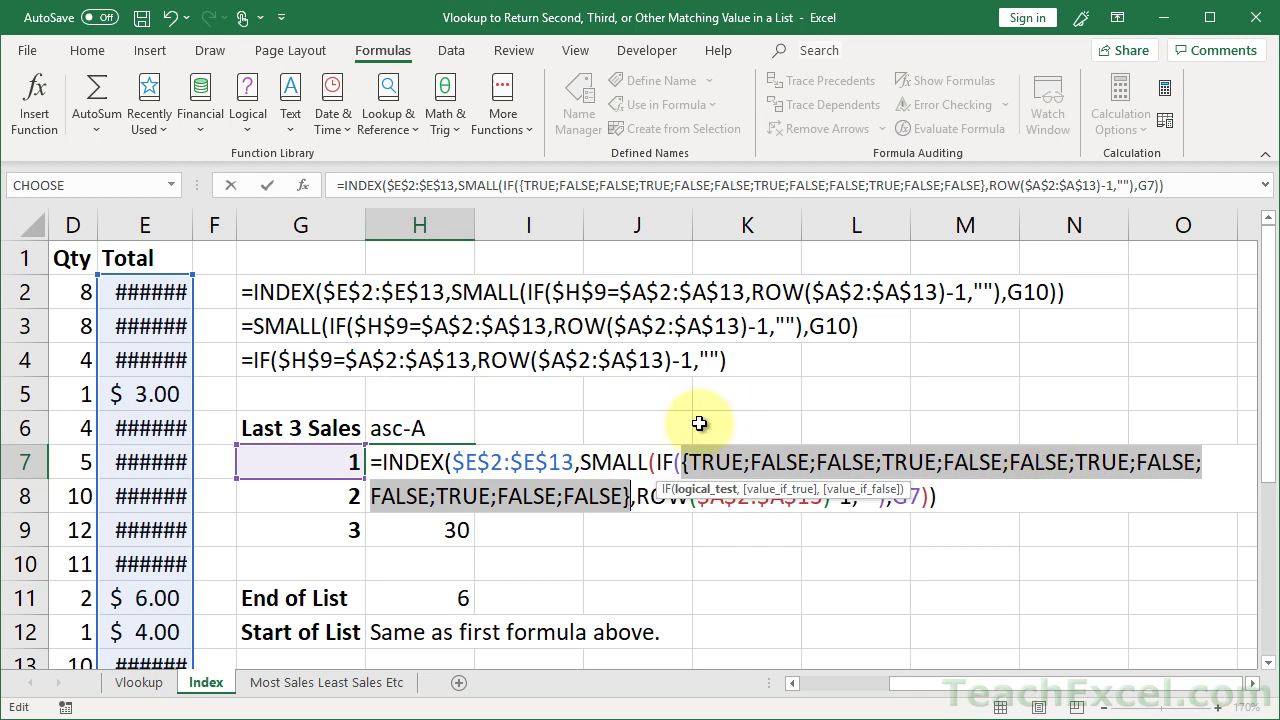
key("ctrl+z")
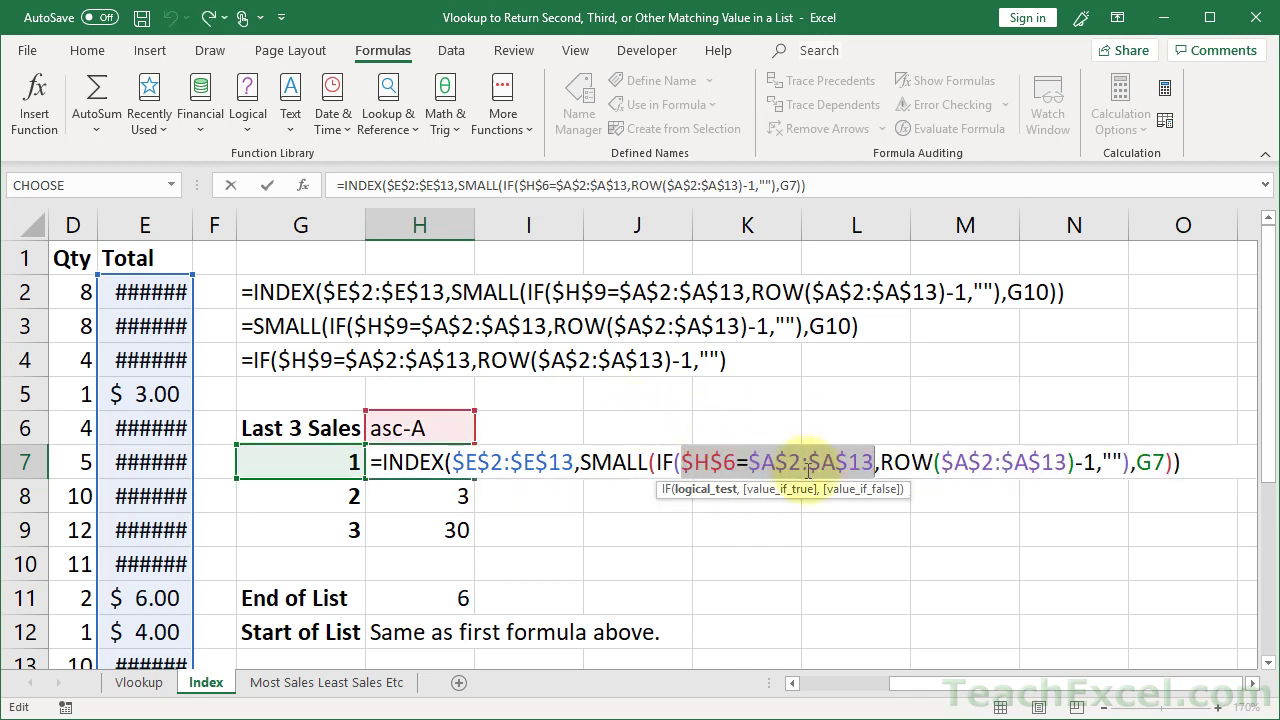
Try to evaluate only the first two IF arguments, $H$6=$A$2:$A$13,ROW($A$2:$A$13)-1, in H7's formula.
left_click(808, 462)
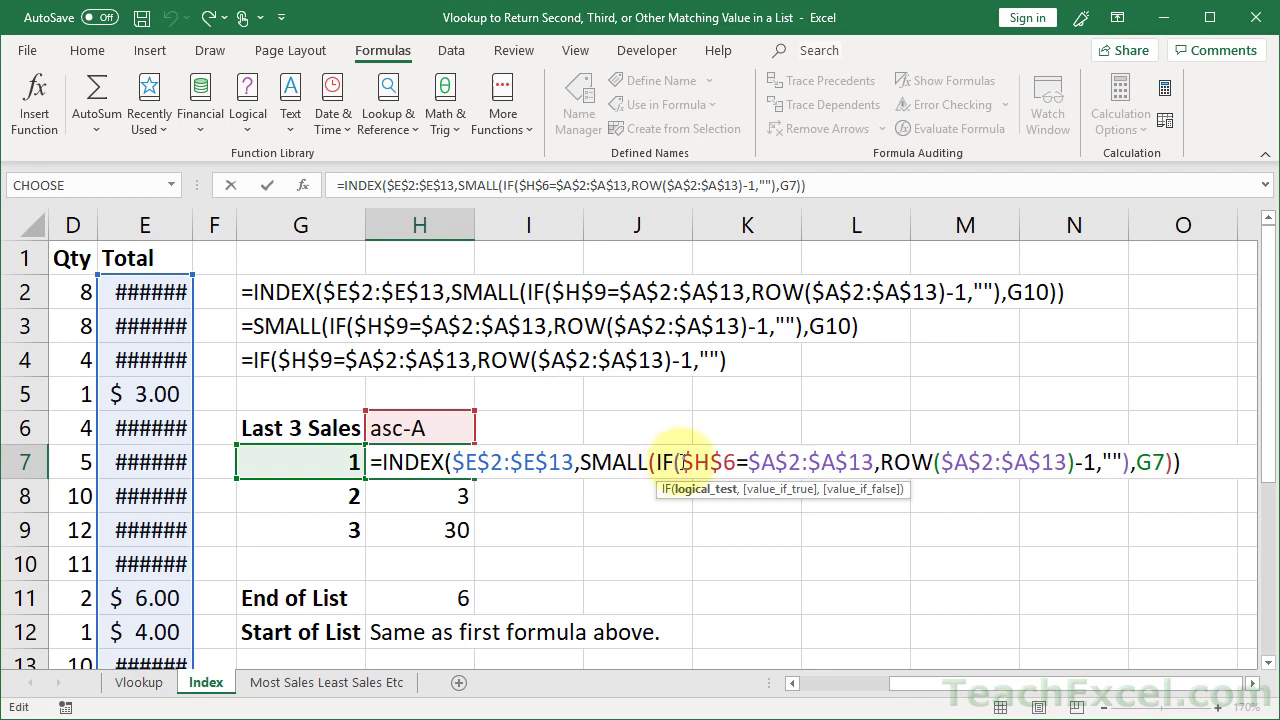
left_click_drag(681, 462, 1100, 459)
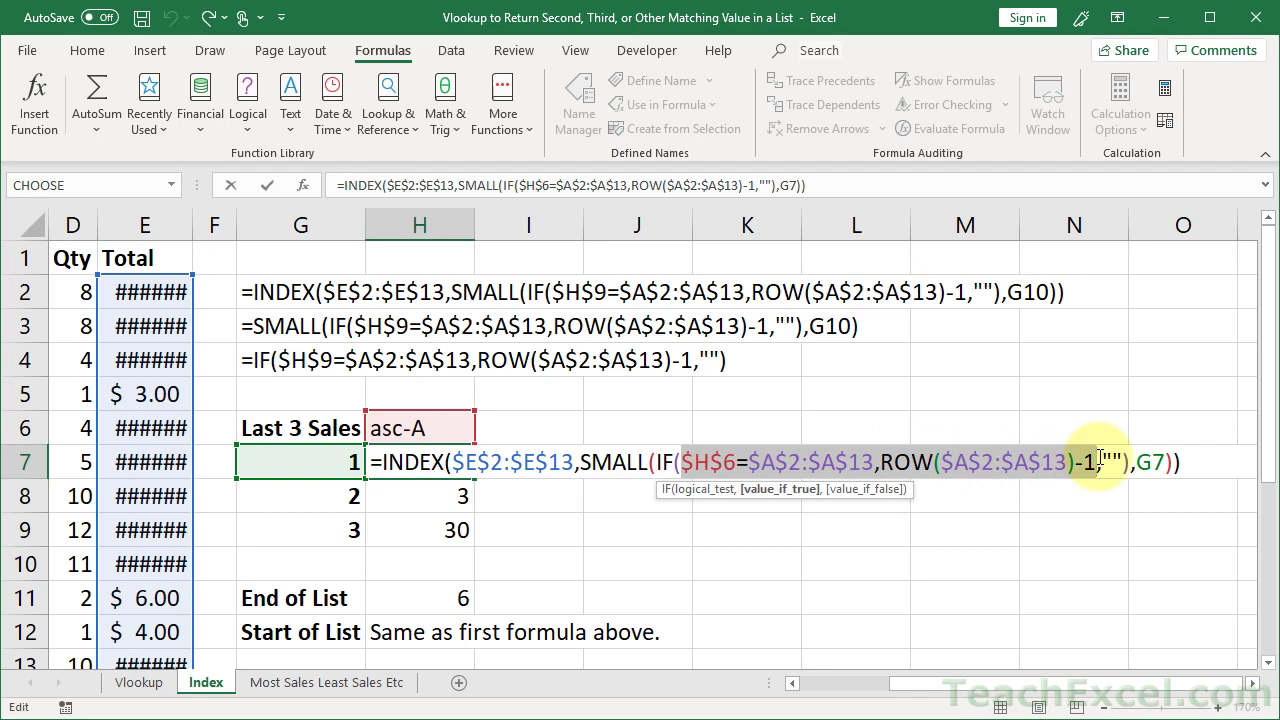
key("F9")
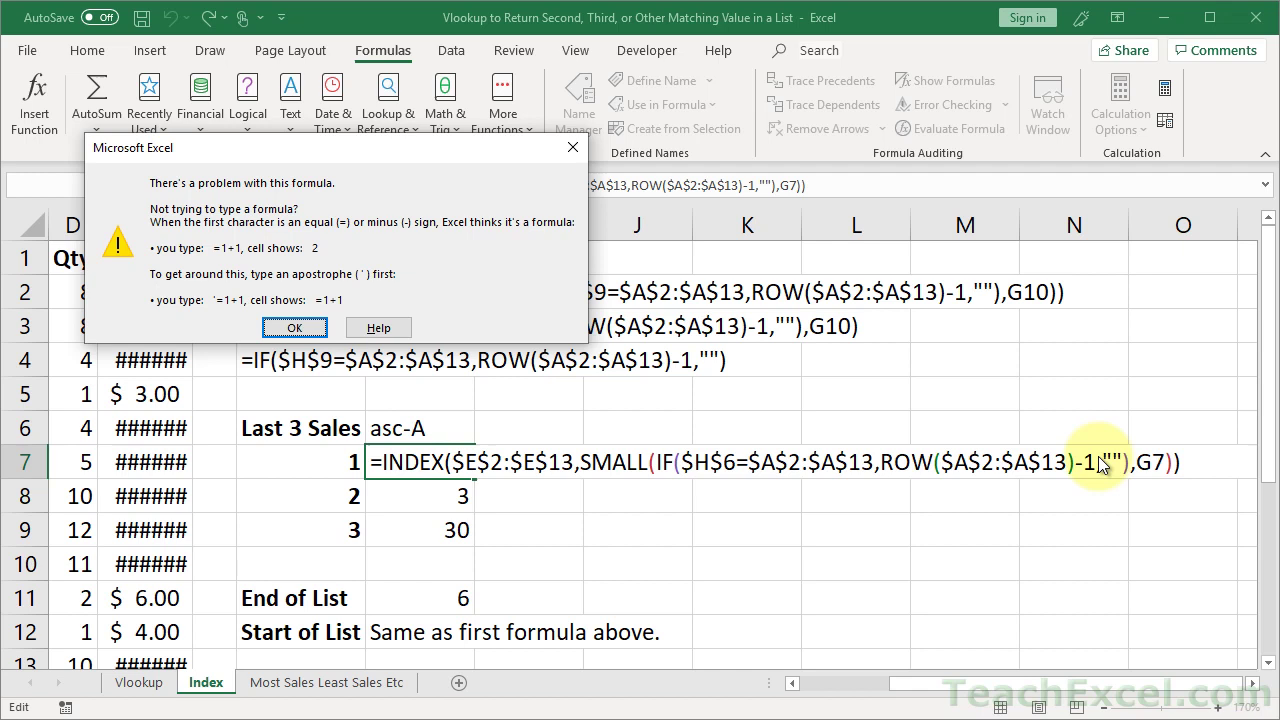
key("Return")
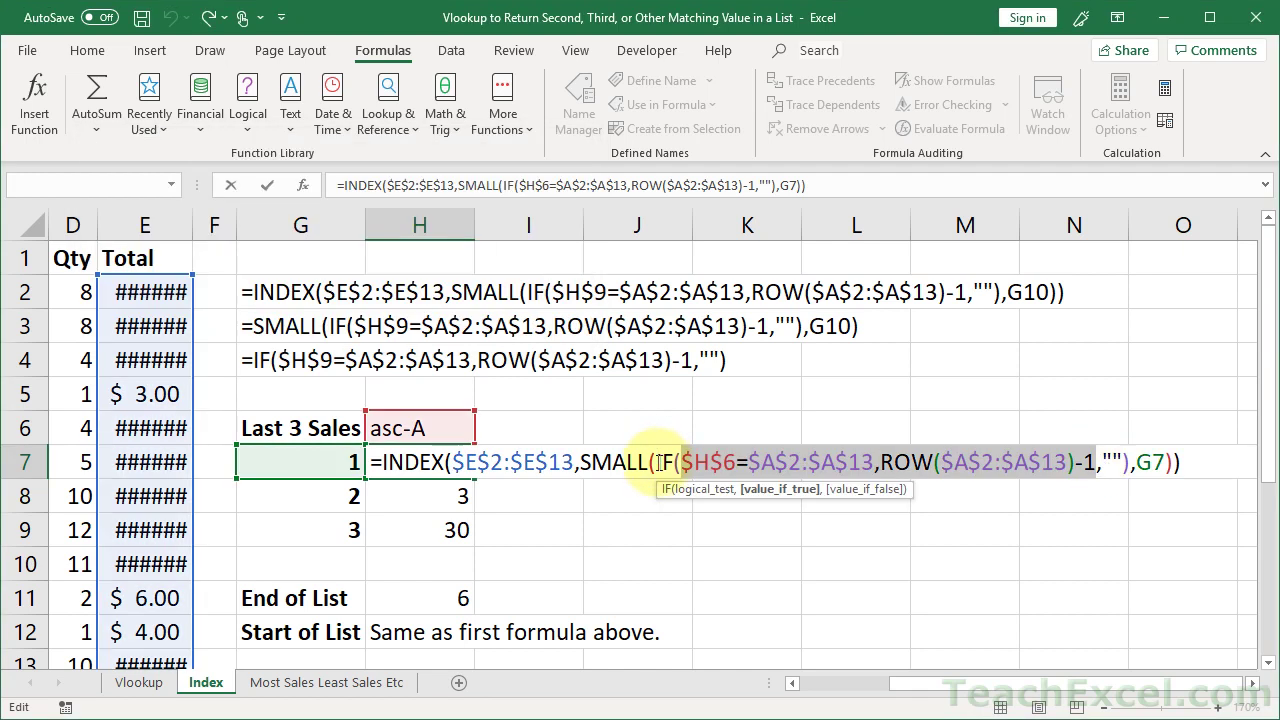
Evaluate the complete IF function inside H7's SMALL in place, restore it, and commit the formula as an array formula.
left_click_drag(658, 462, 1131, 460)
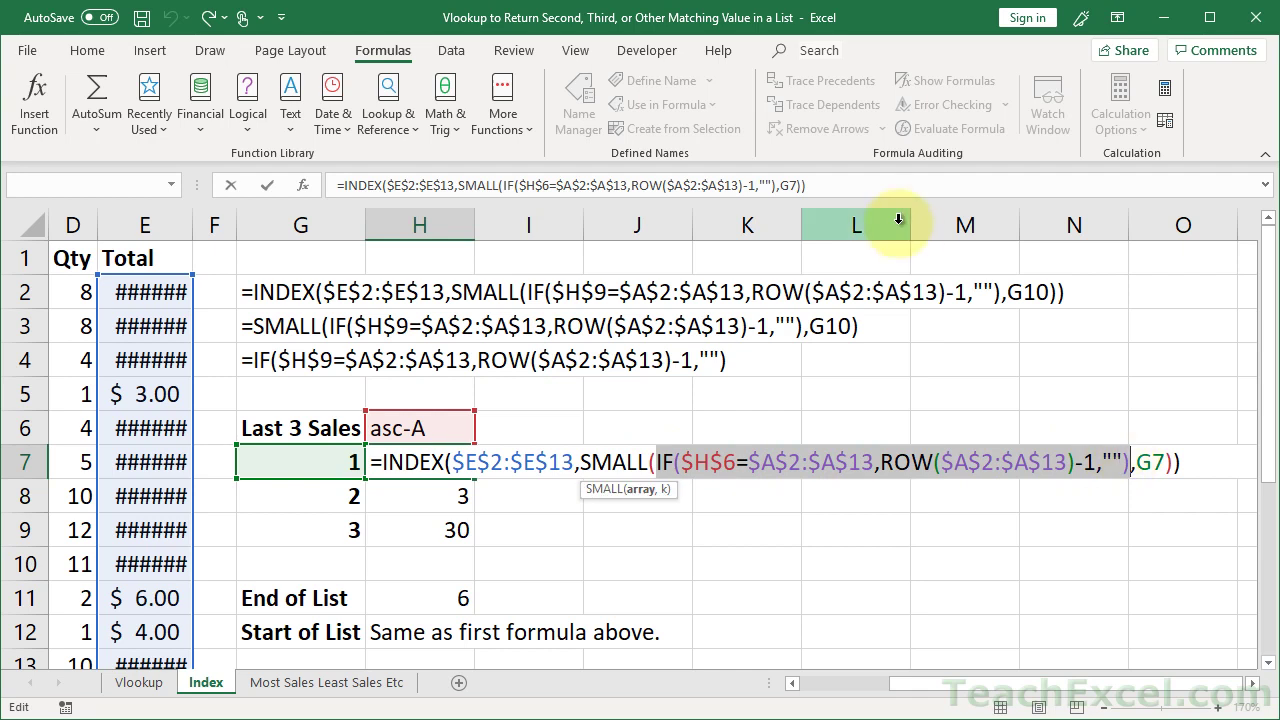
key("F9")
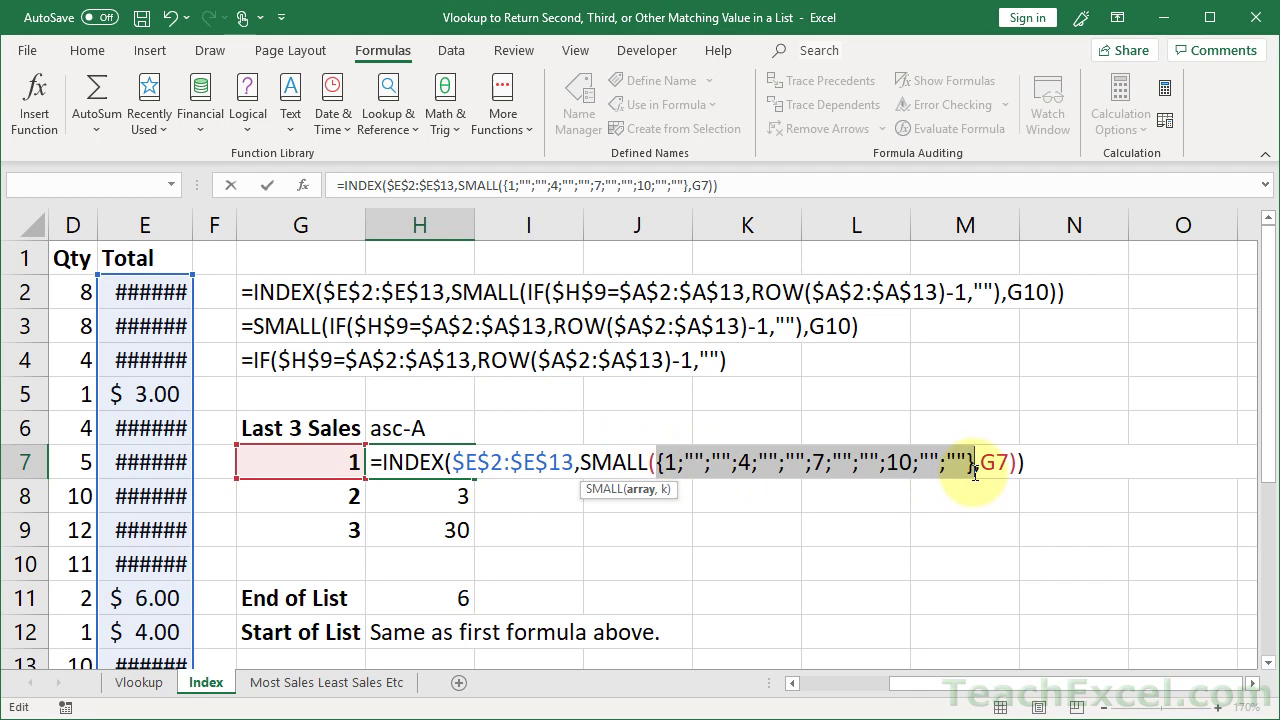
key("ctrl+z")
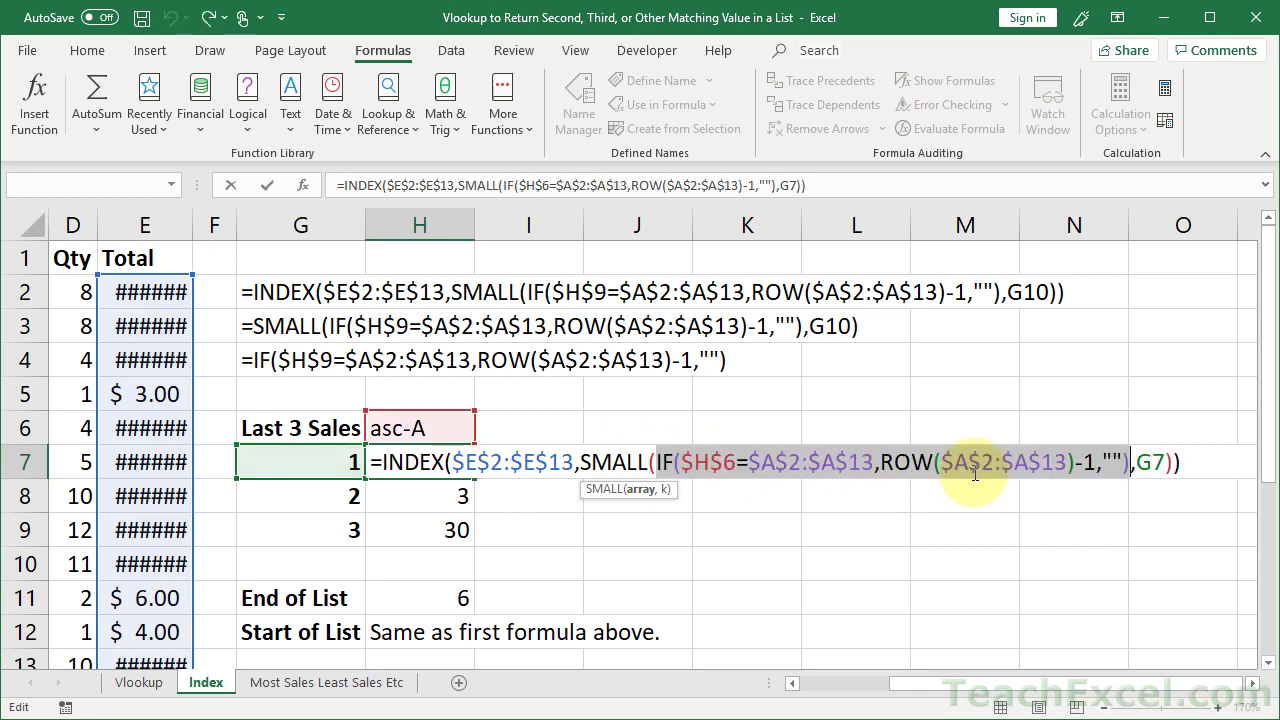
key("ctrl+shift+Return")
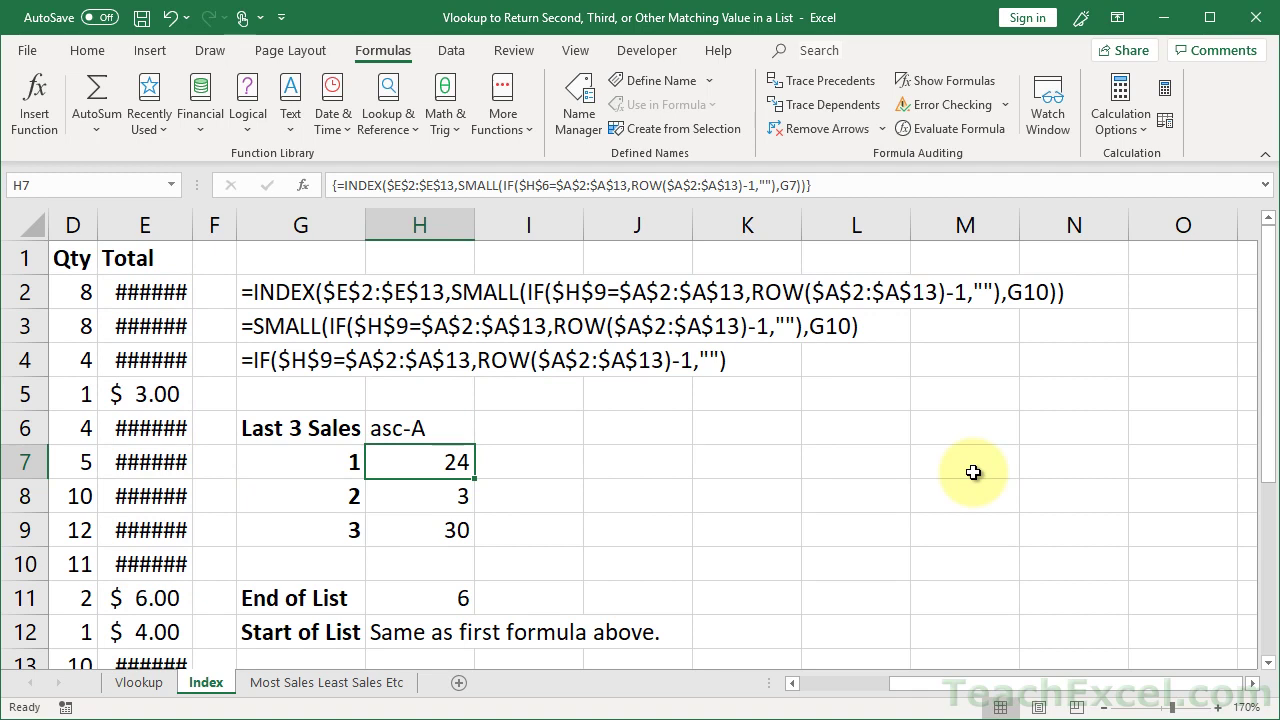
Reopen H7's formula and evaluate the entire INDEX expression after the equals sign in place.
key("F9")
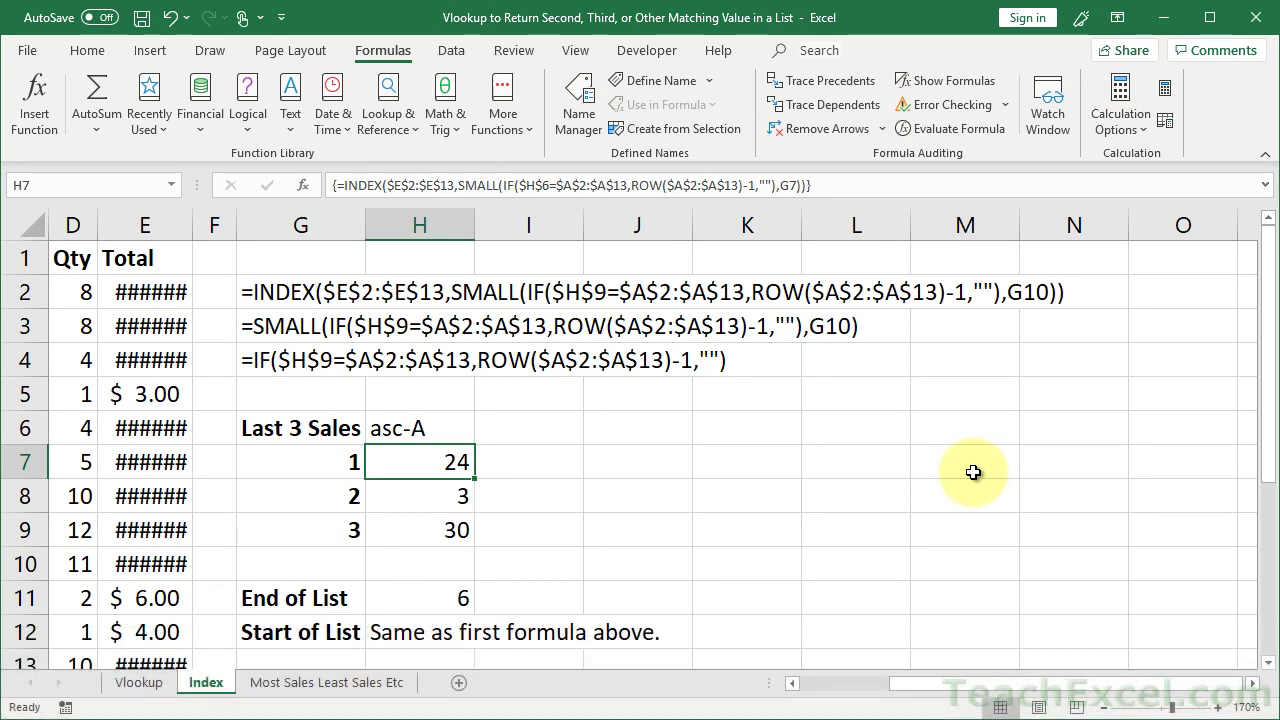
double_click(385, 462)
left_click_drag(385, 462, 1186, 478)
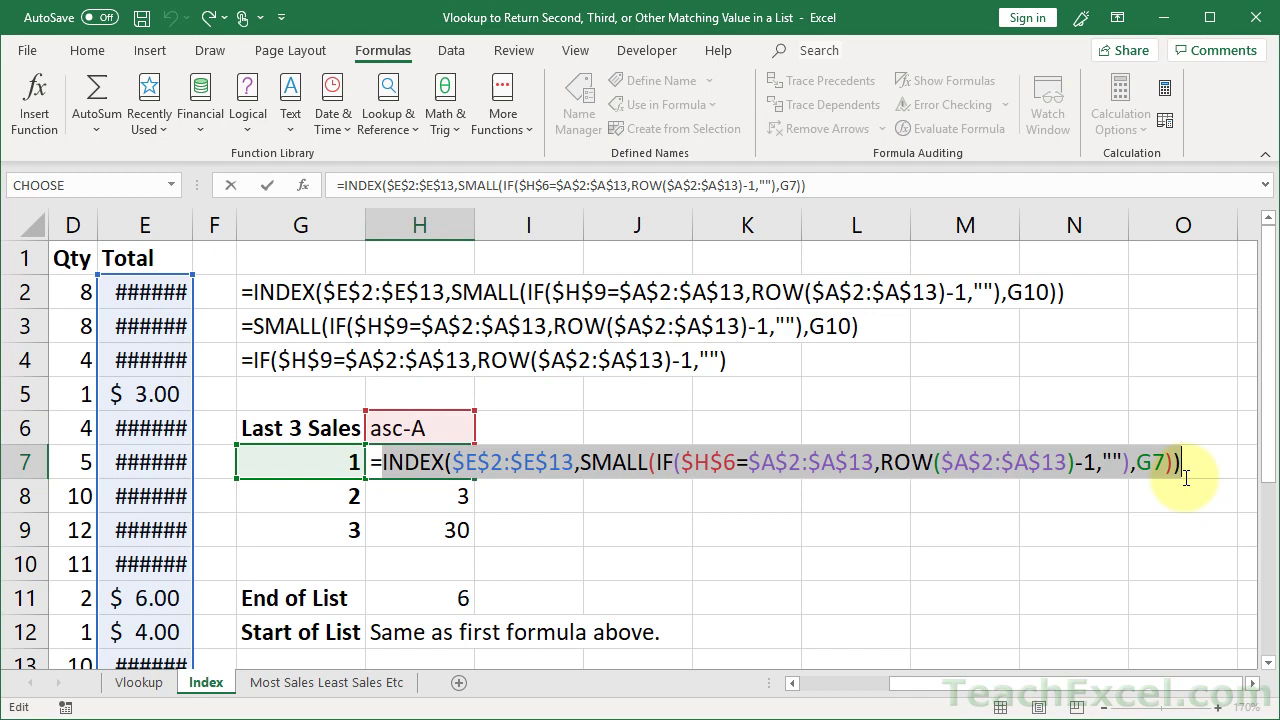
key("F9")
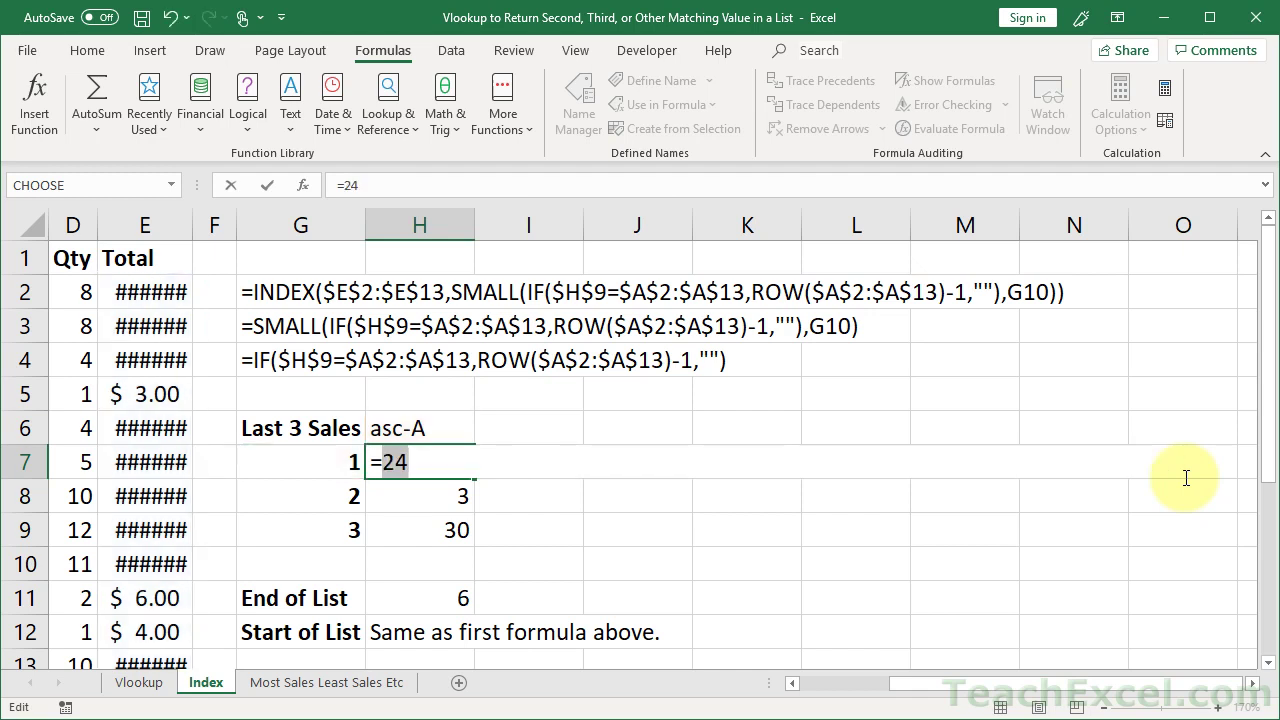